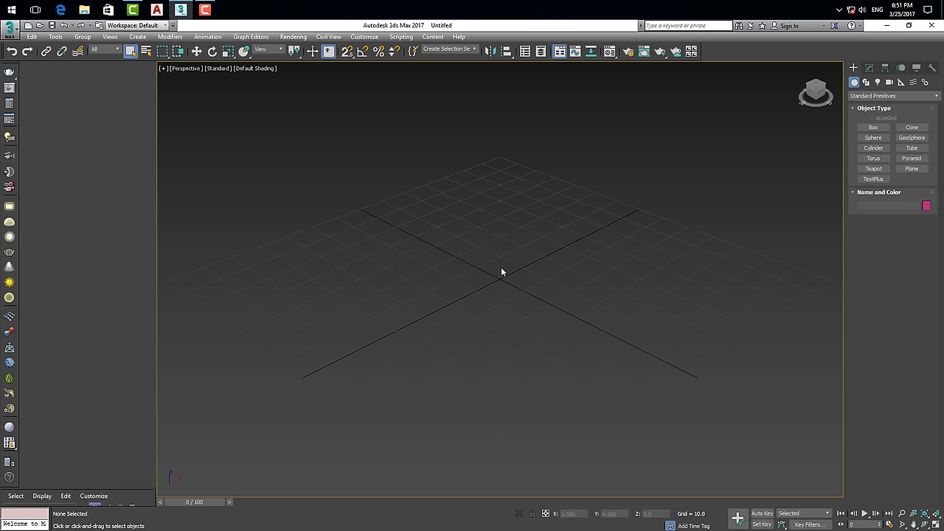
# - Switch the production renderer from ART Renderer to V-Ray Adv 3.40.01 in Render Setup
pyautogui.click(628, 53)
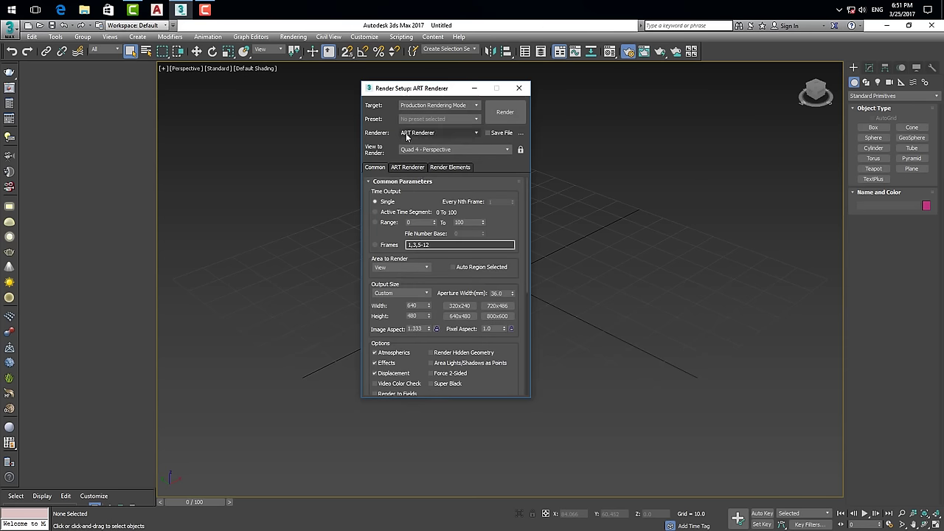
pyautogui.click(475, 134)
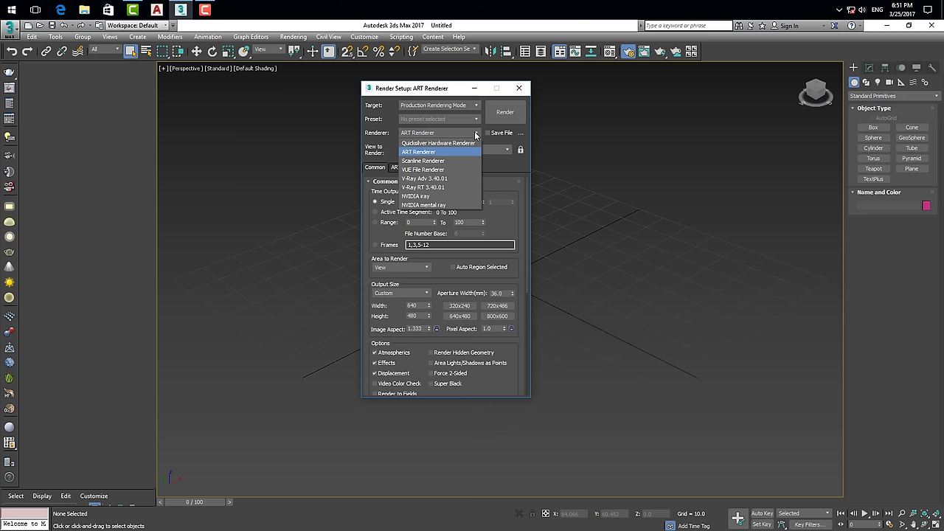
pyautogui.click(436, 181)
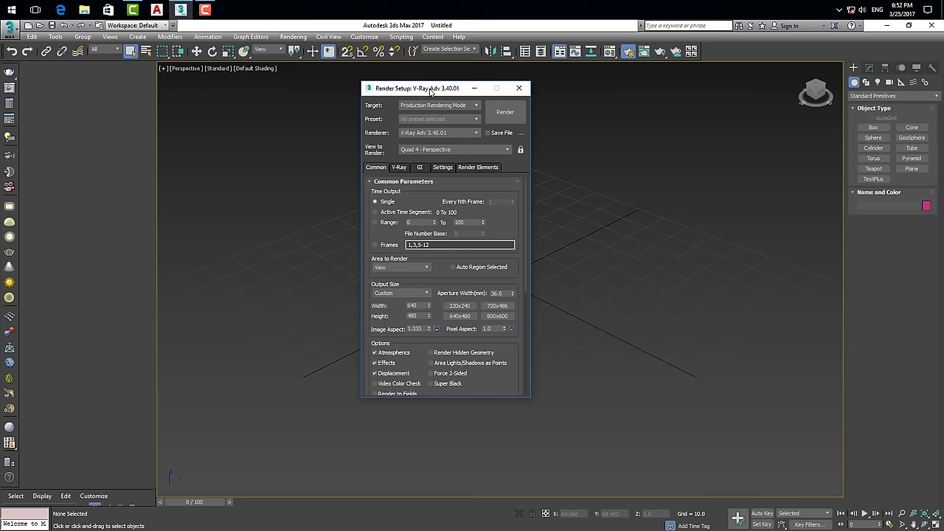
pyautogui.moveTo(430, 92); pyautogui.dragTo(445, 84)
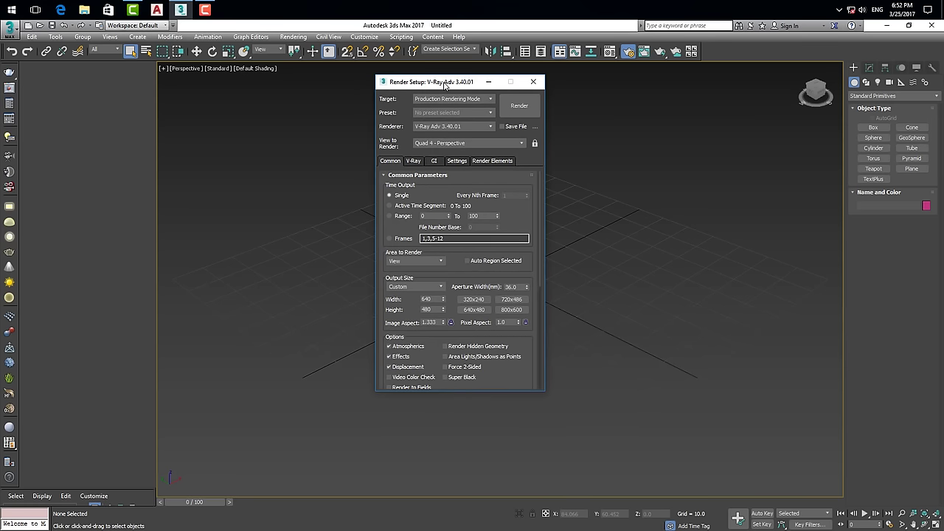
pyautogui.moveTo(456, 86); pyautogui.dragTo(454, 86)
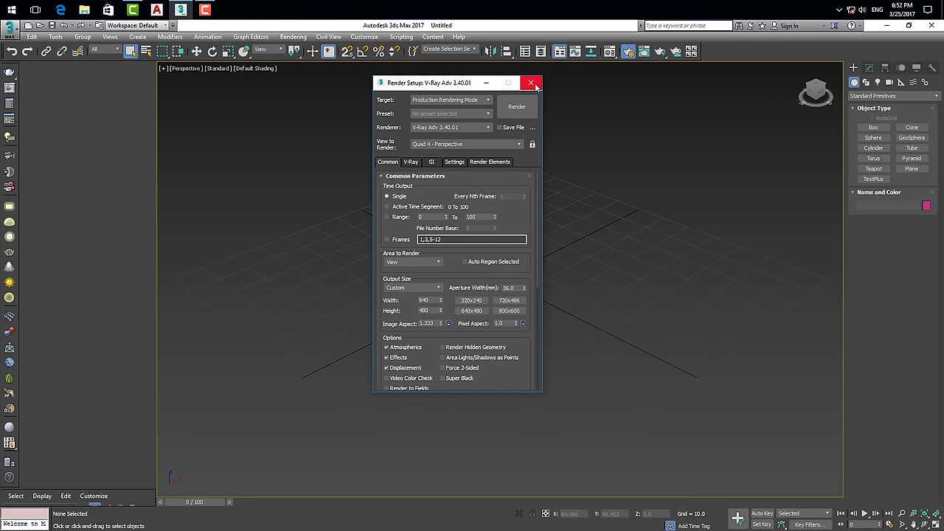
pyautogui.click(531, 82)
# - Apply MAX.vray tool-option defaults and the ame-dark UI scheme, accepting the restart warning
pyautogui.click(365, 37)
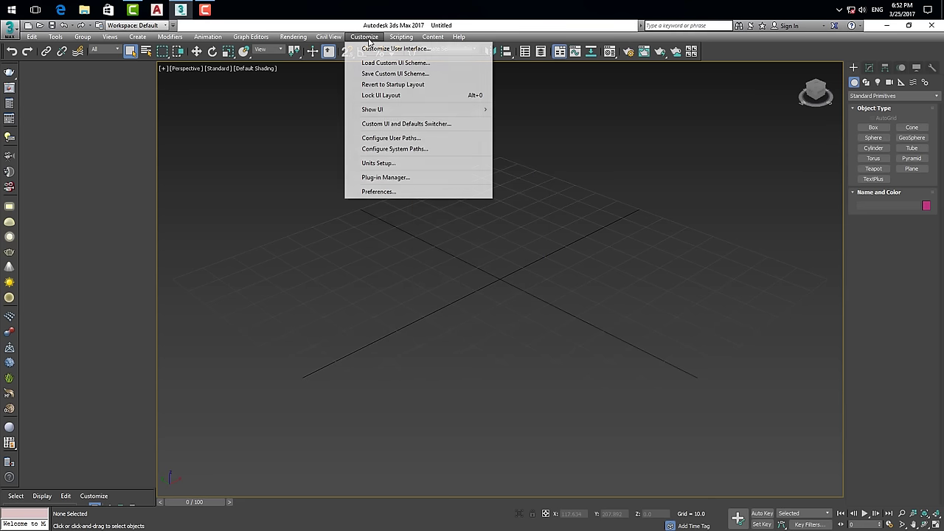
pyautogui.click(409, 123)
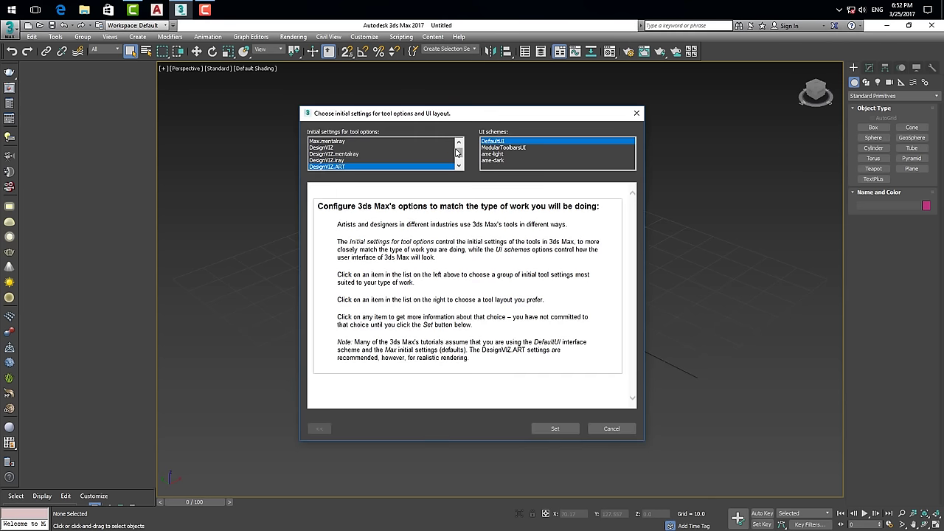
pyautogui.moveTo(456, 155); pyautogui.dragTo(456, 166)
pyautogui.click(334, 165)
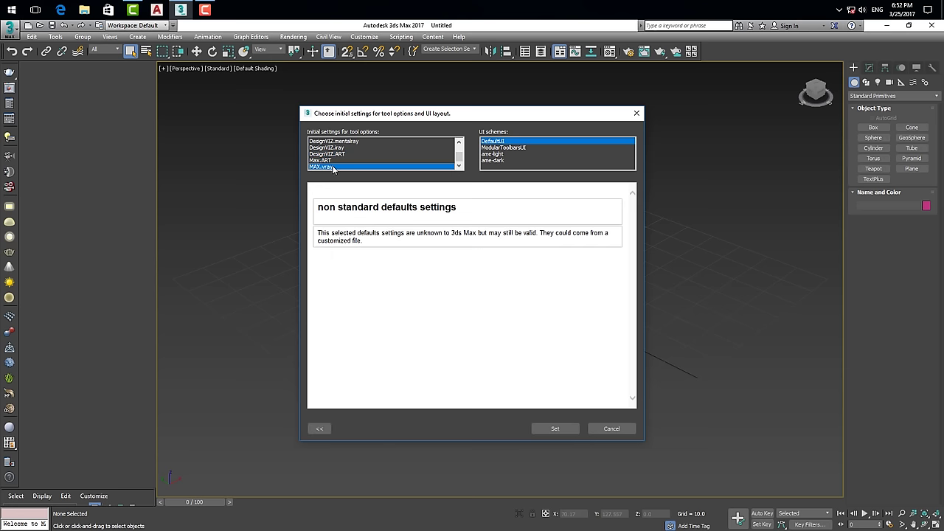
pyautogui.click(494, 155)
pyautogui.click(498, 160)
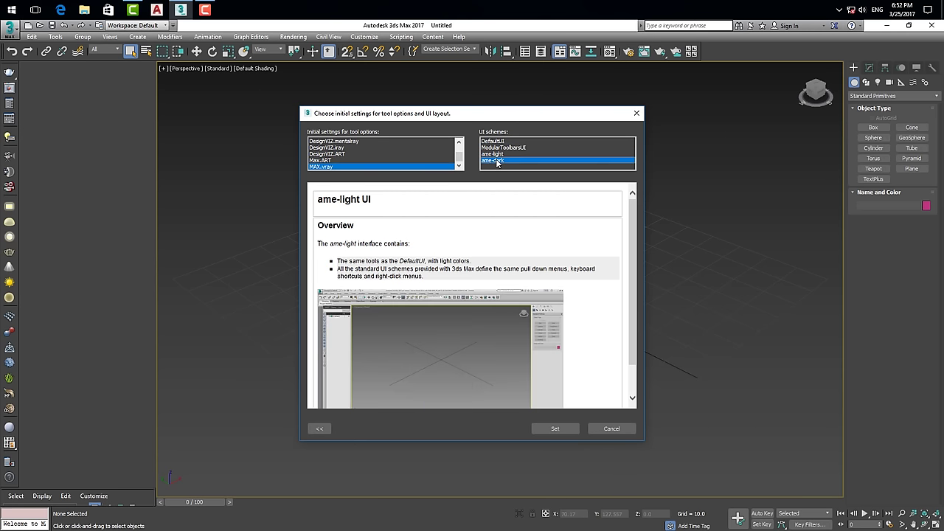
pyautogui.click(556, 431)
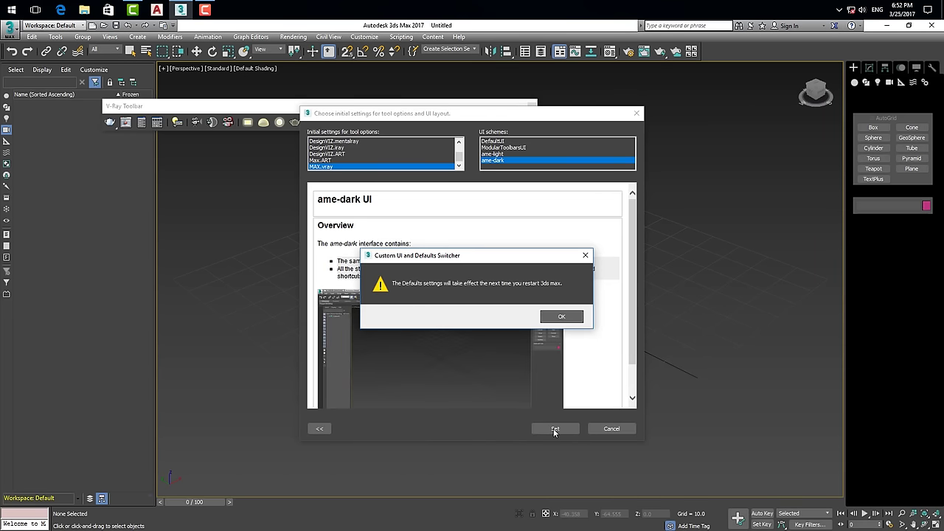
pyautogui.click(562, 316)
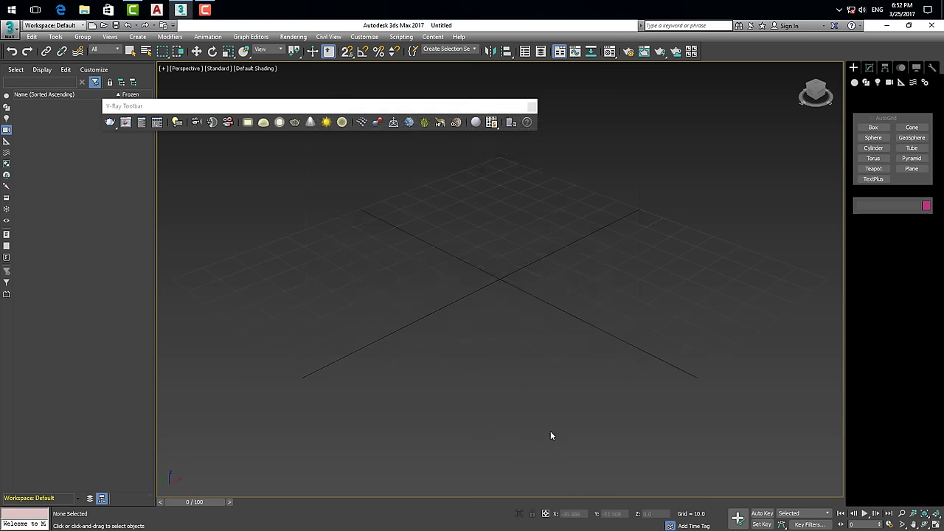
# - Try docking the floating V-Ray toolbar, then quit 3ds Max with Don't Save
pyautogui.moveTo(262, 106); pyautogui.dragTo(7, 191)
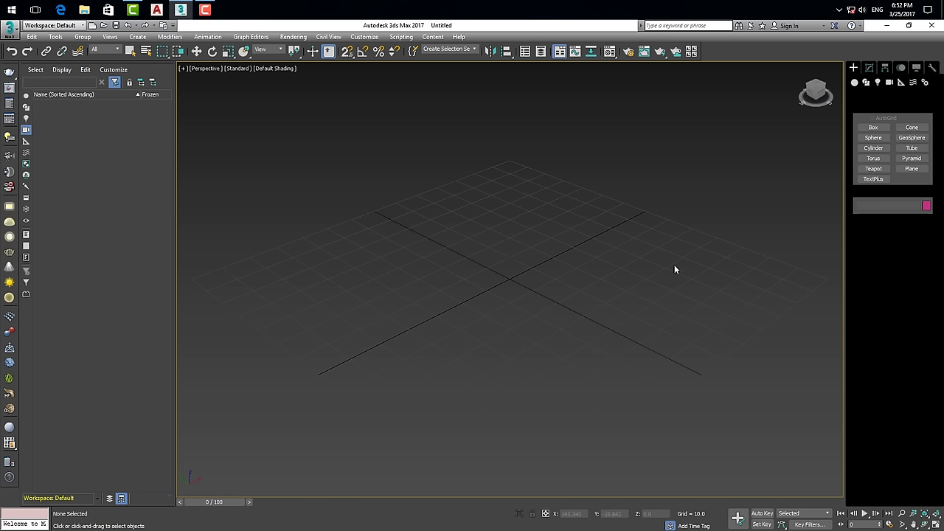
pyautogui.click(181, 10)
pyautogui.click(181, 10)
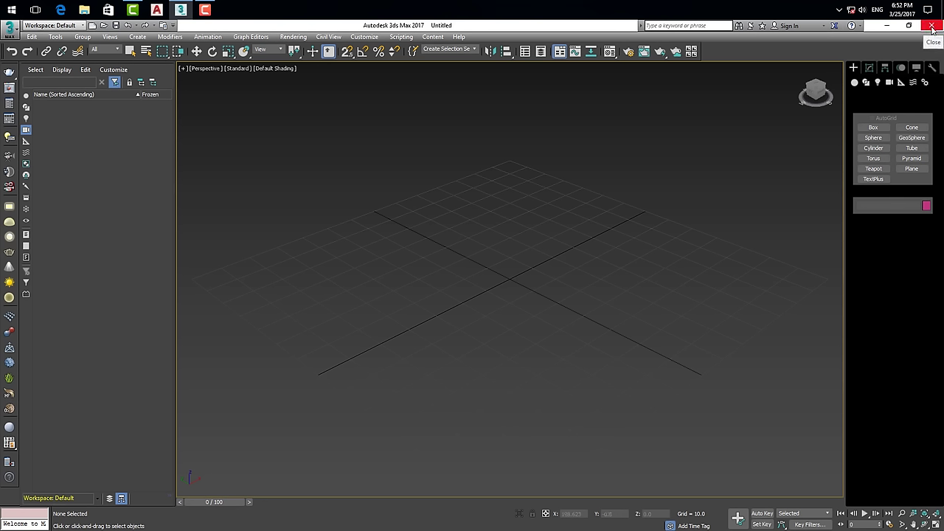
pyautogui.click(932, 27)
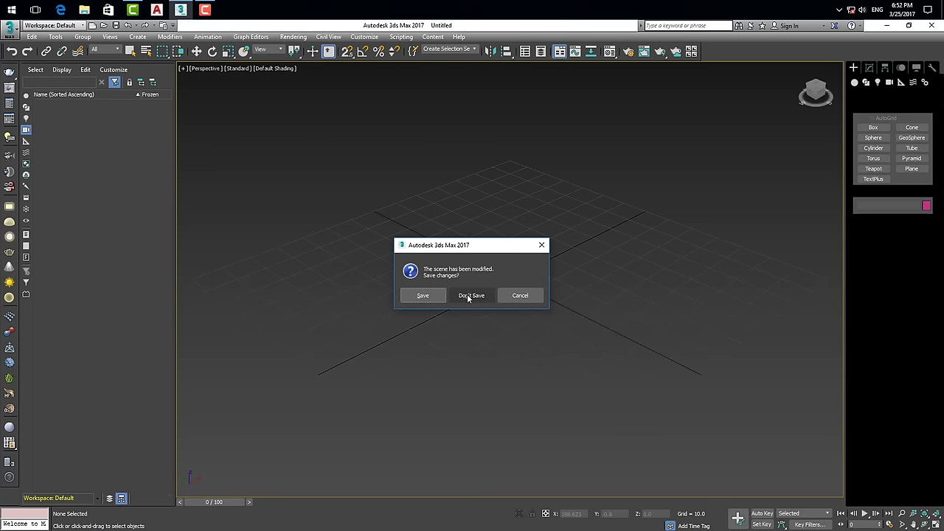
pyautogui.click(471, 296)
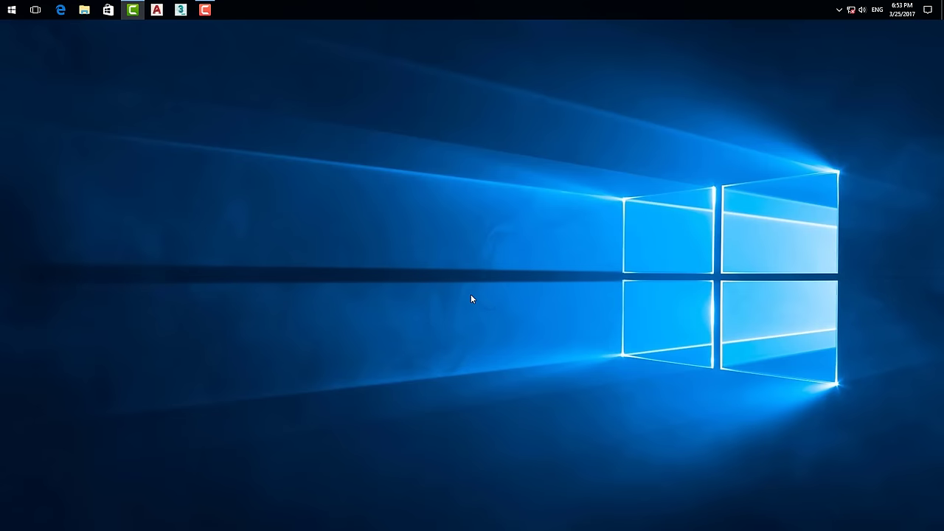
# - Relaunch 3ds Max 2017 from its taskbar icon and let it finish loading
pyautogui.click(180, 9)
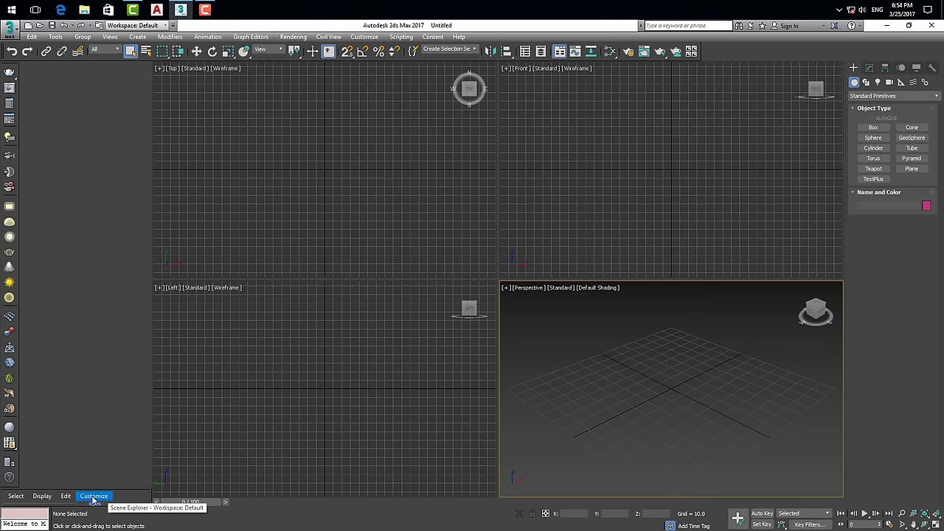
# - Dock the Scene Explorer at the top-left and verify V-Ray Adv 3.40.01 in Render Setup
pyautogui.moveTo(87, 493); pyautogui.dragTo(102, 65)
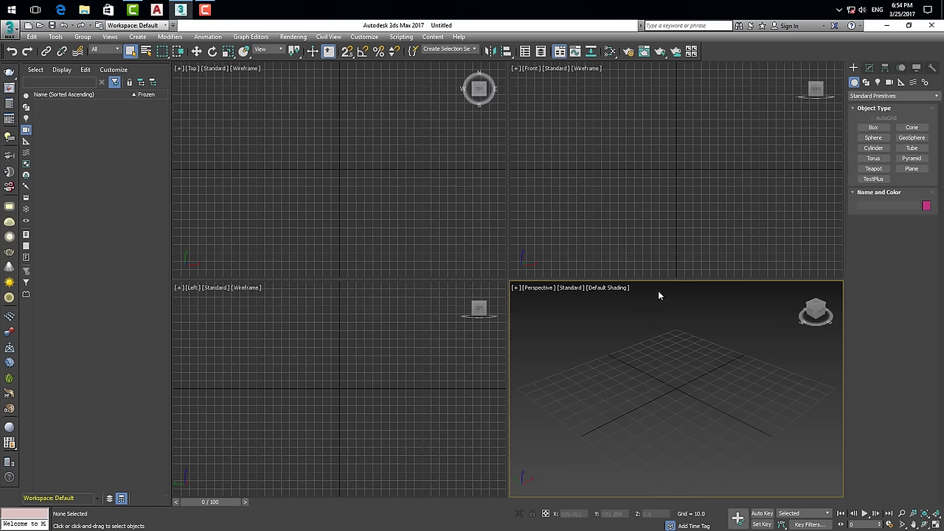
pyautogui.click(628, 51)
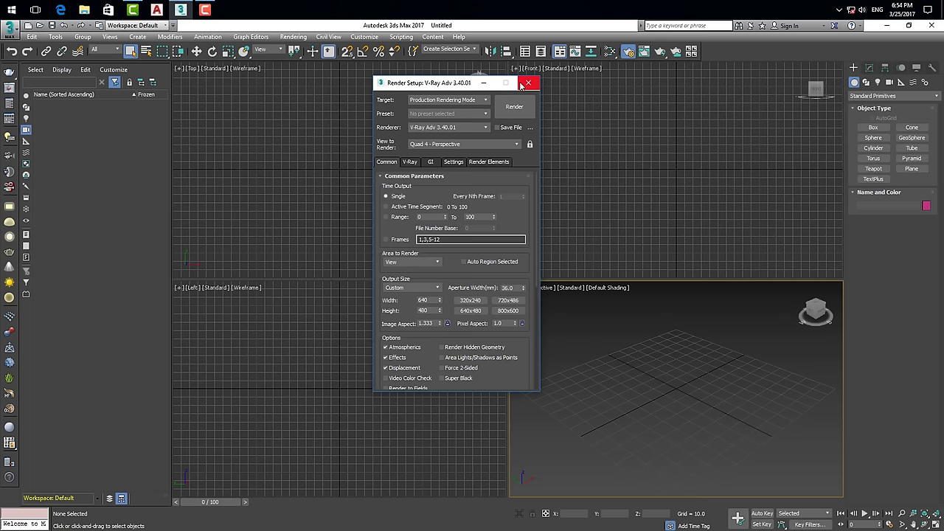
pyautogui.click(527, 83)
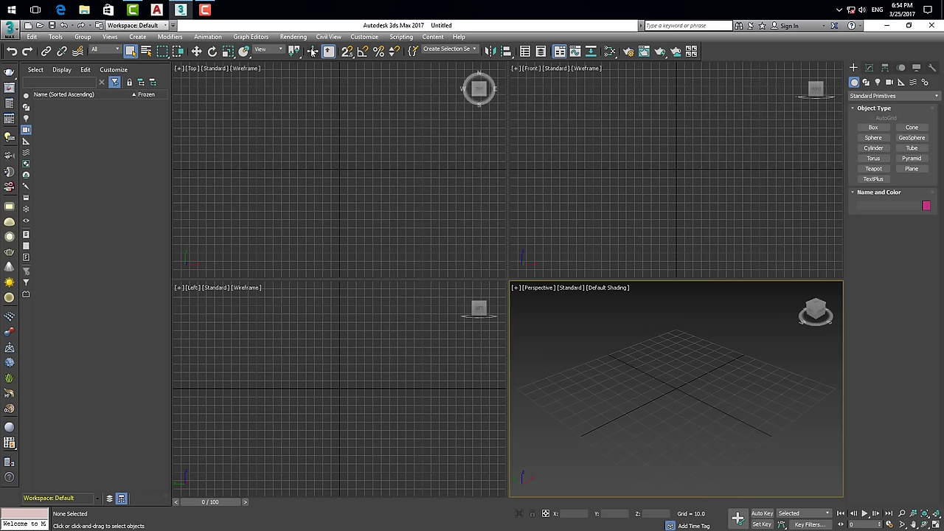
# - In Customize User Interface, drag the Siger Studio VMPP4 action onto the main toolbar
pyautogui.click(364, 41)
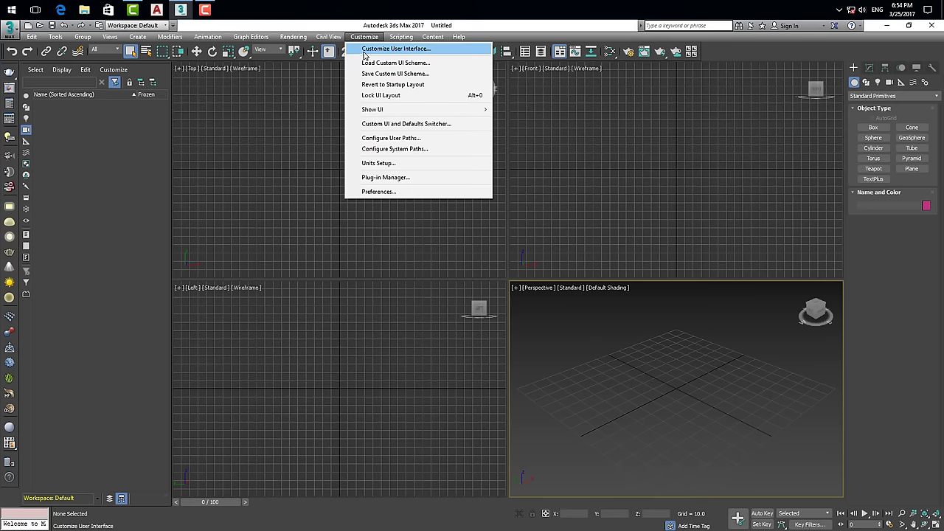
pyautogui.click(417, 52)
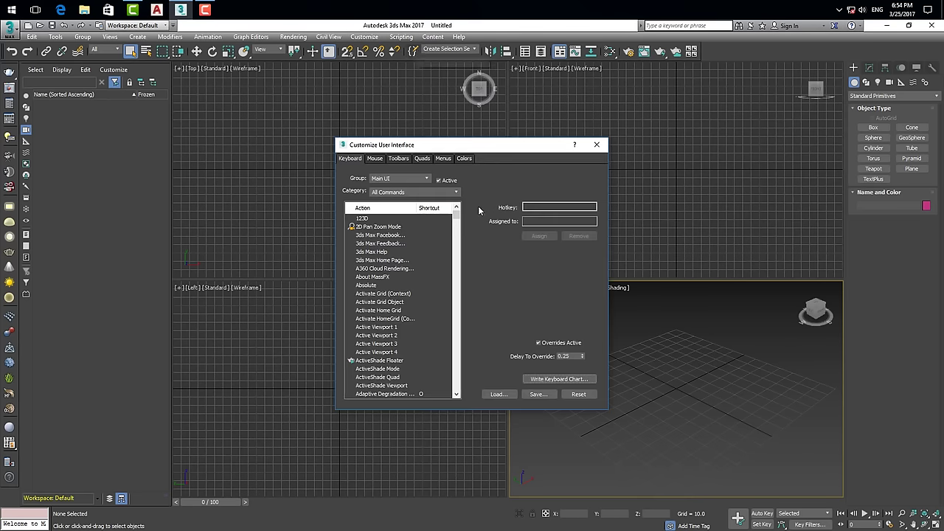
pyautogui.click(399, 159)
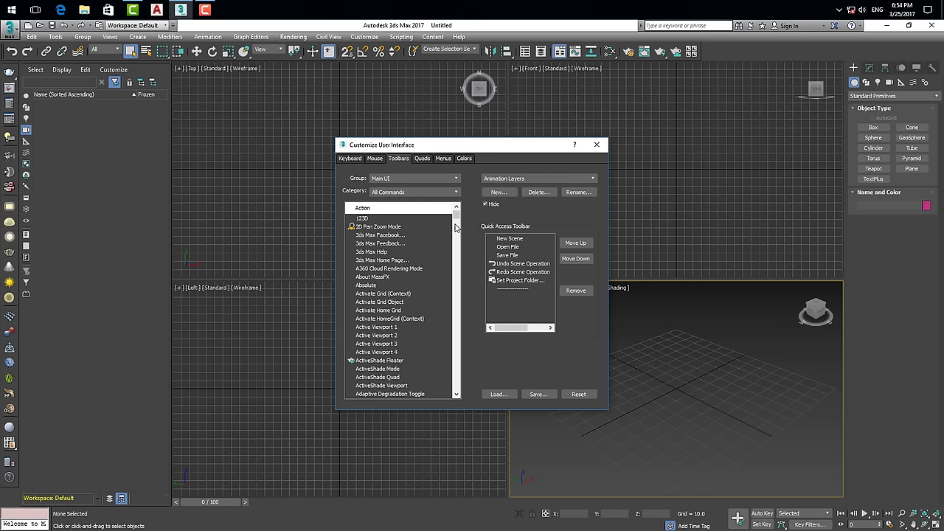
pyautogui.click(454, 193)
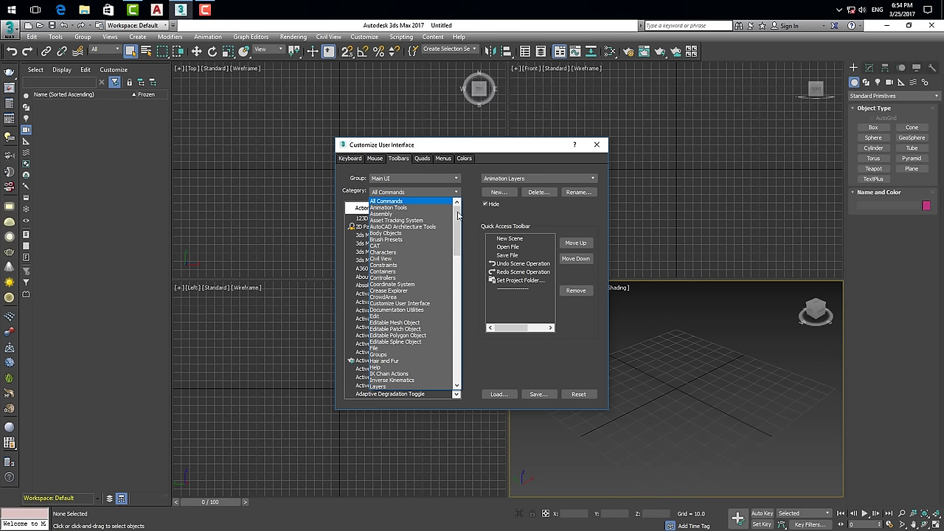
pyautogui.moveTo(459, 252); pyautogui.dragTo(459, 344)
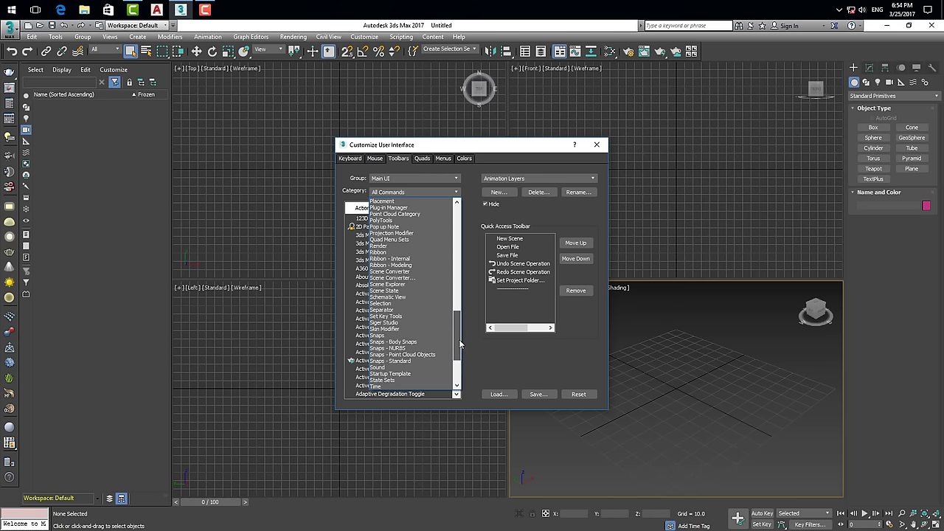
pyautogui.click(391, 325)
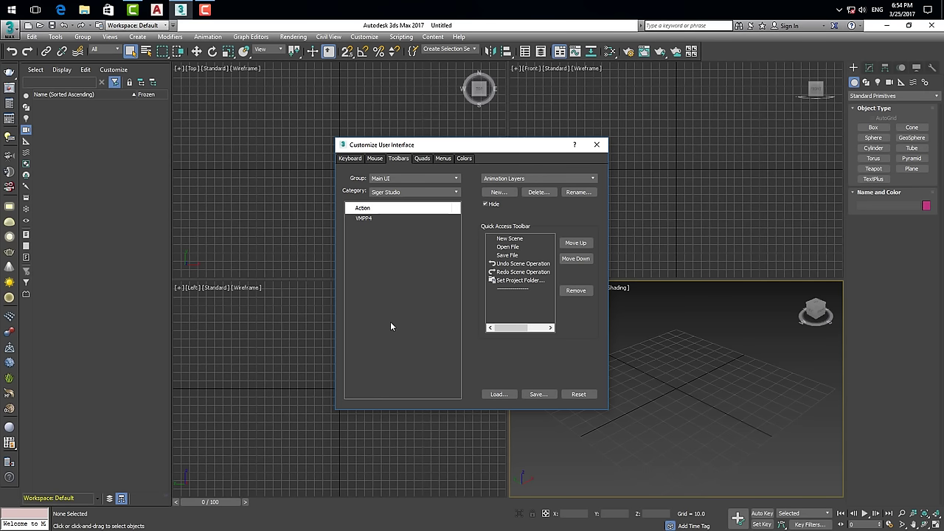
pyautogui.click(363, 220)
pyautogui.moveTo(362, 220); pyautogui.dragTo(608, 53)
pyautogui.click(598, 145)
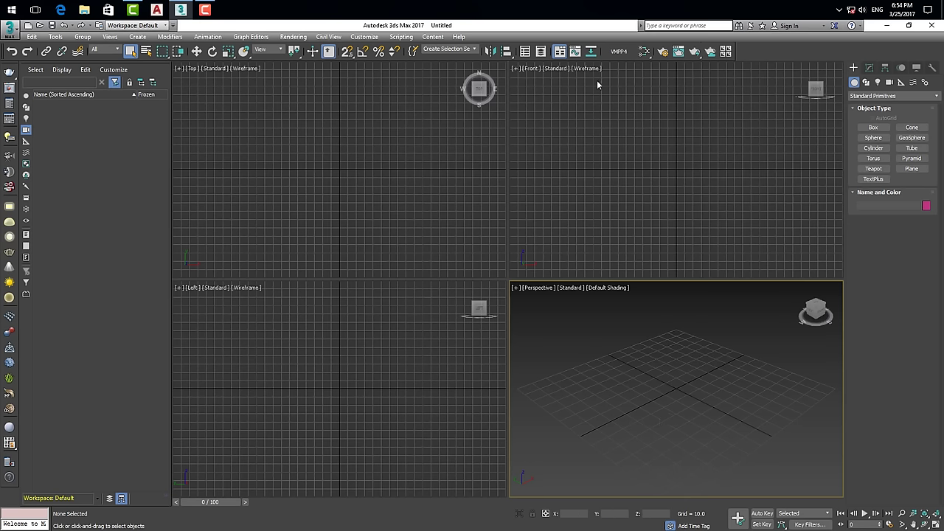
# - Make the VMPP4 toolbar button an image button using an icon from the PhysX_Main group
pyautogui.rightClick(621, 53)
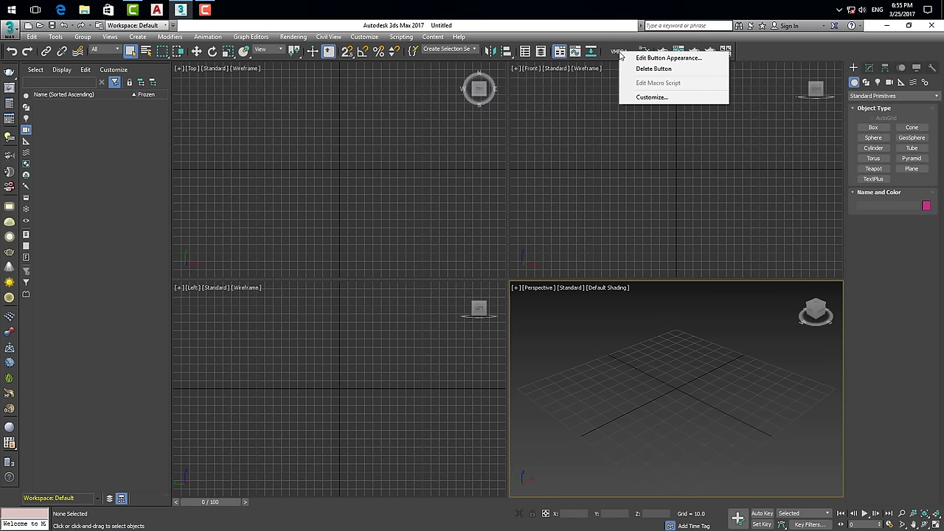
pyautogui.click(664, 58)
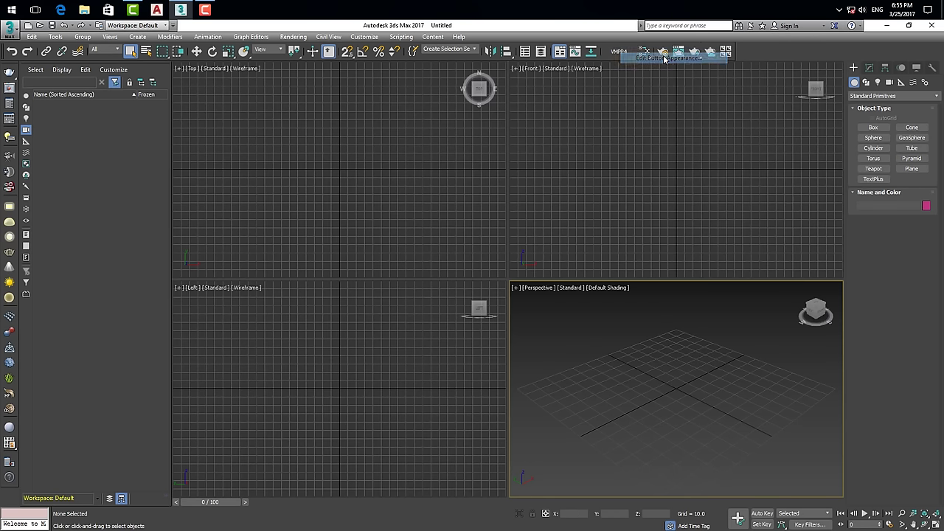
pyautogui.click(381, 292)
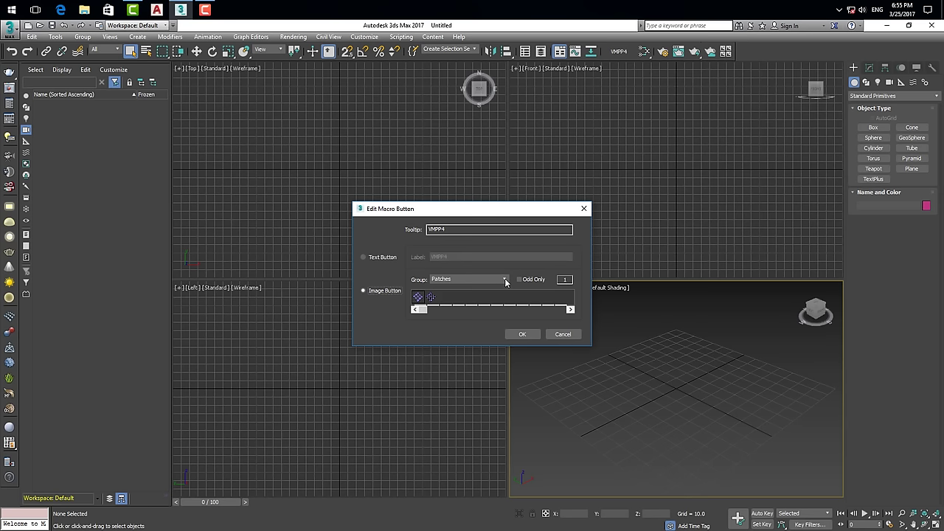
pyautogui.click(505, 280)
pyautogui.click(464, 309)
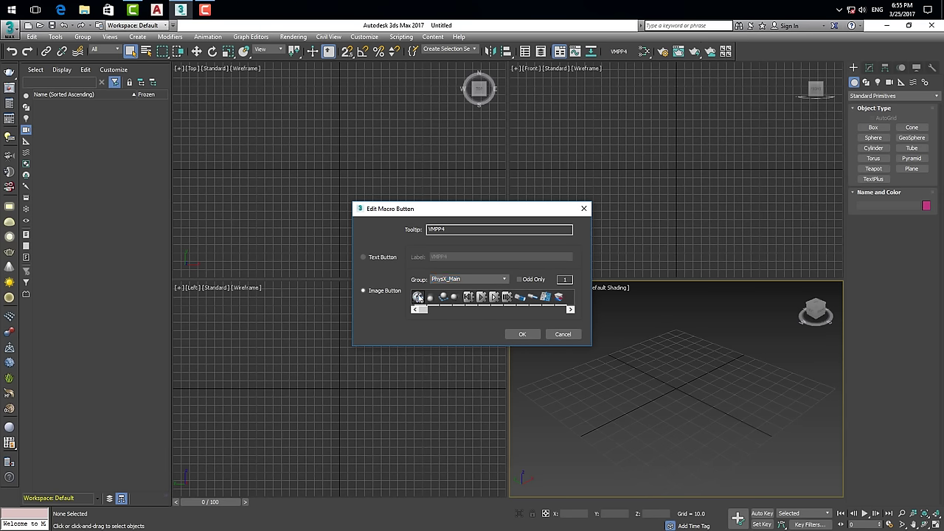
pyautogui.click(520, 336)
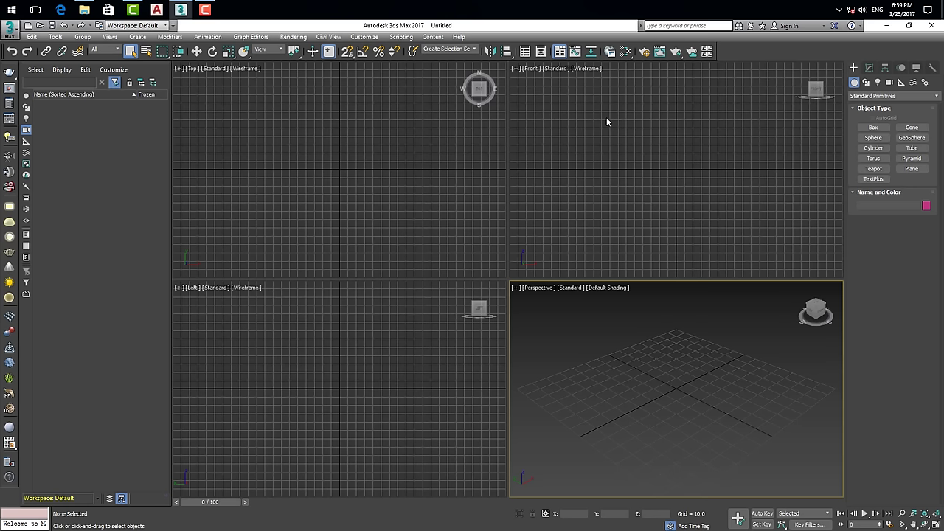
# - Open V-Ray Material Presets Pro and preview the Platinum material under METAL > Jewelry
pyautogui.click(610, 52)
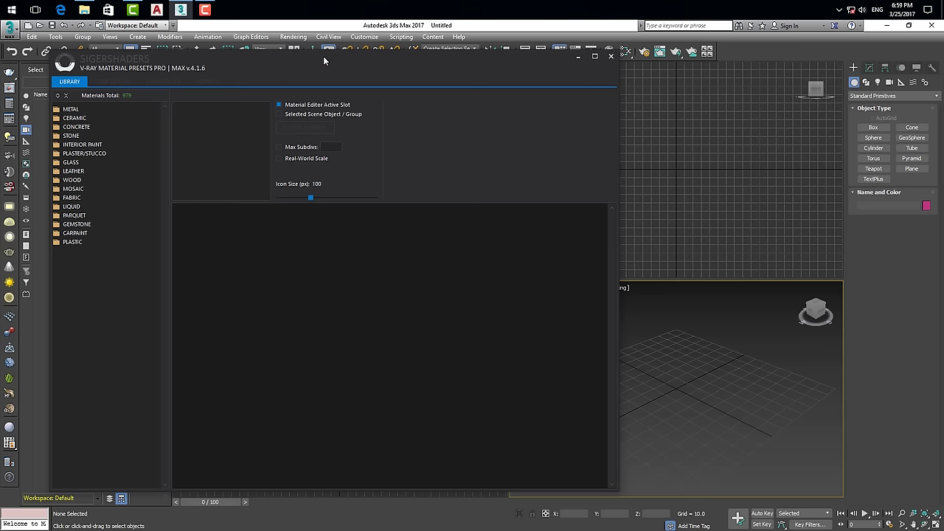
pyautogui.moveTo(323, 61); pyautogui.dragTo(414, 60)
pyautogui.click(147, 109)
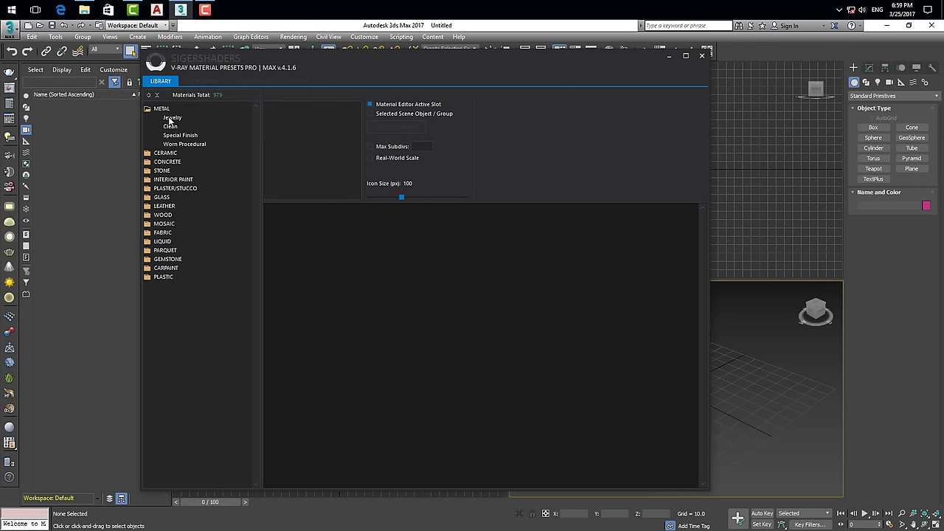
pyautogui.click(171, 118)
pyautogui.click(348, 232)
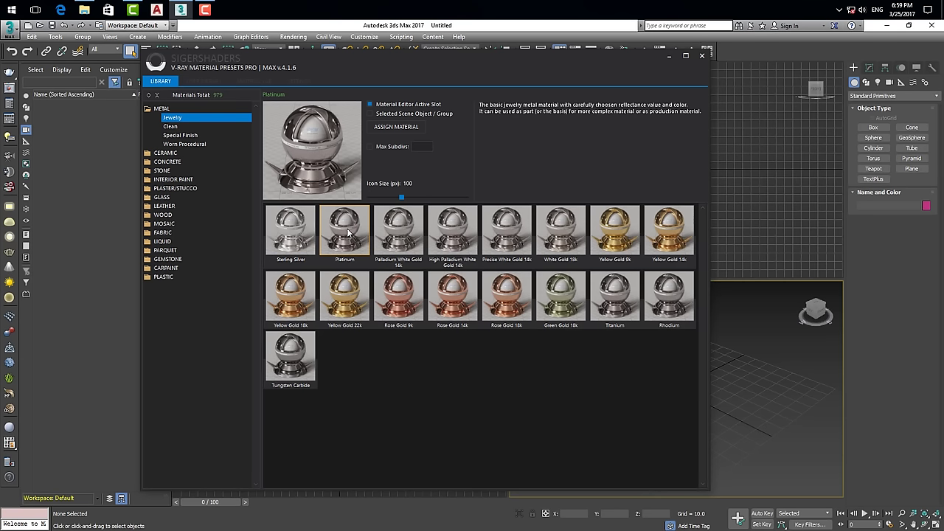
pyautogui.click(147, 109)
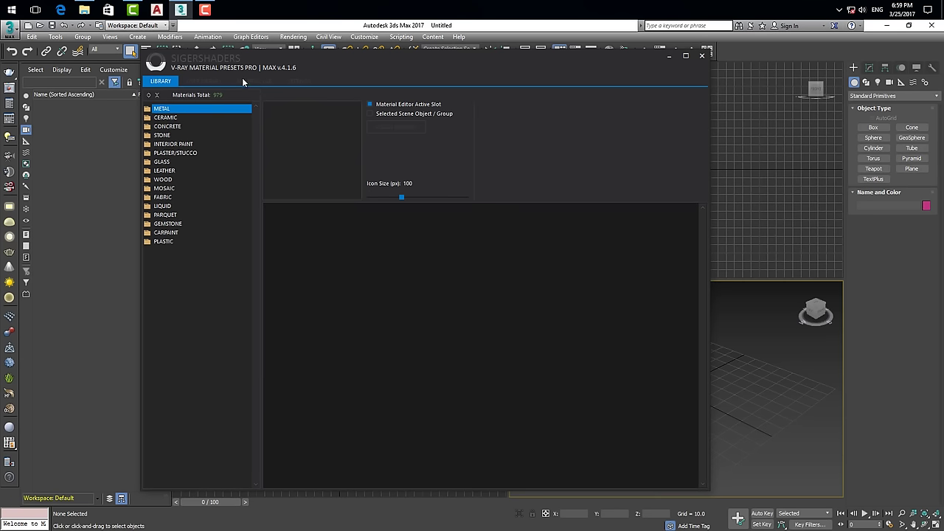
# - Show the presets SETTINGS page alongside the VMPP 3DSMAX folder in File Explorer
pyautogui.click(303, 81)
pyautogui.moveTo(388, 58); pyautogui.dragTo(407, 57)
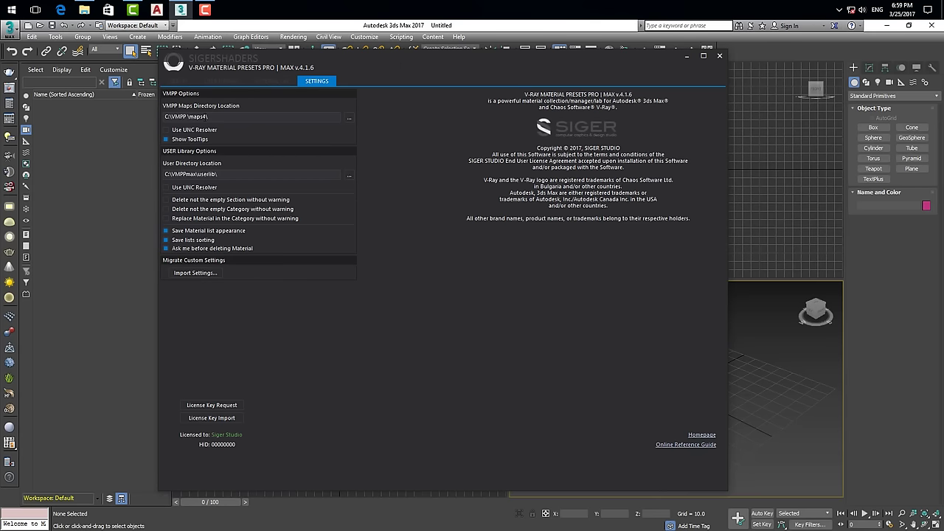
pyautogui.click(85, 10)
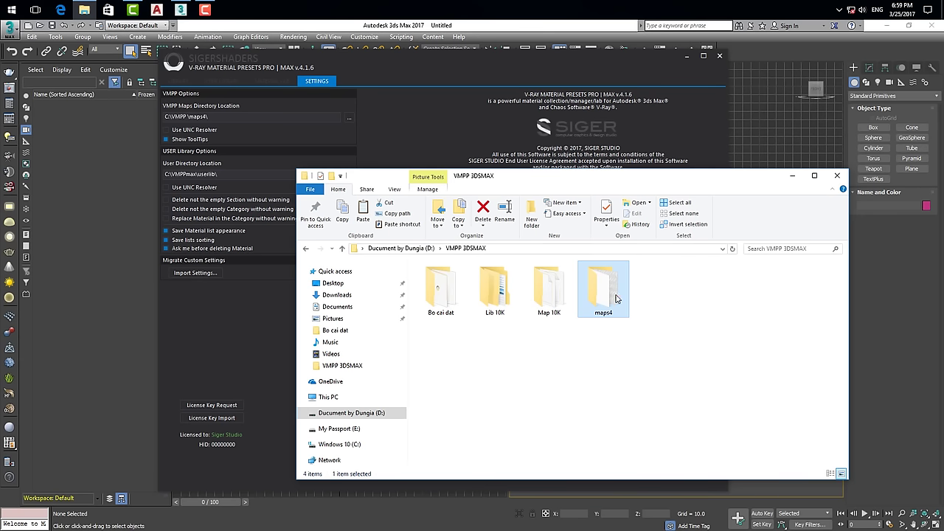
pyautogui.rightClick(601, 294)
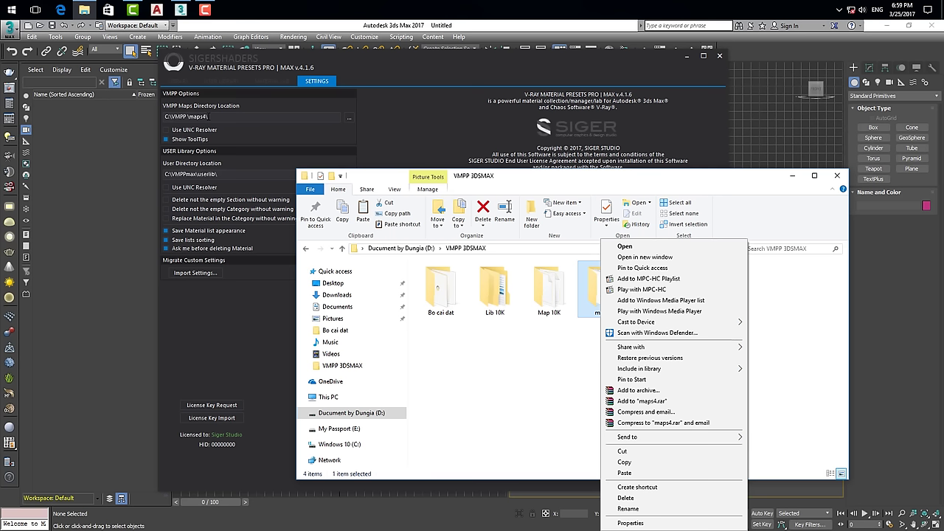
pyautogui.click(514, 342)
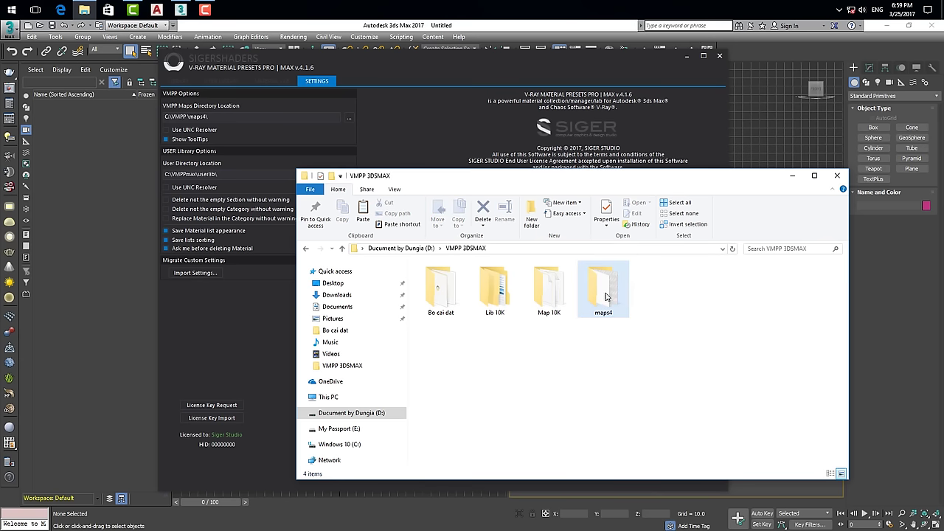
# - Set the VMPP Maps Directory Location to D:\VMPP 3DSMAX\maps4
pyautogui.click(349, 118)
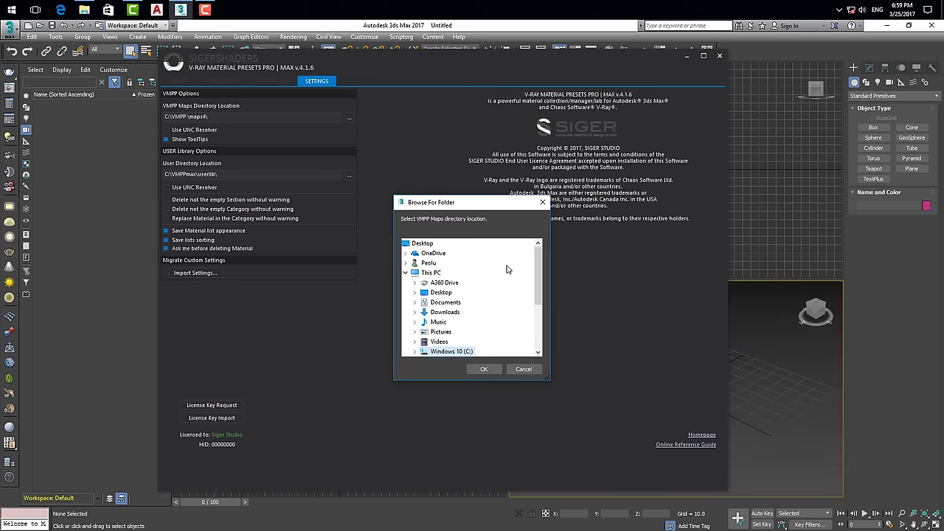
pyautogui.scroll(-2, 457, 310)
pyautogui.scroll(-2, 410, 294)
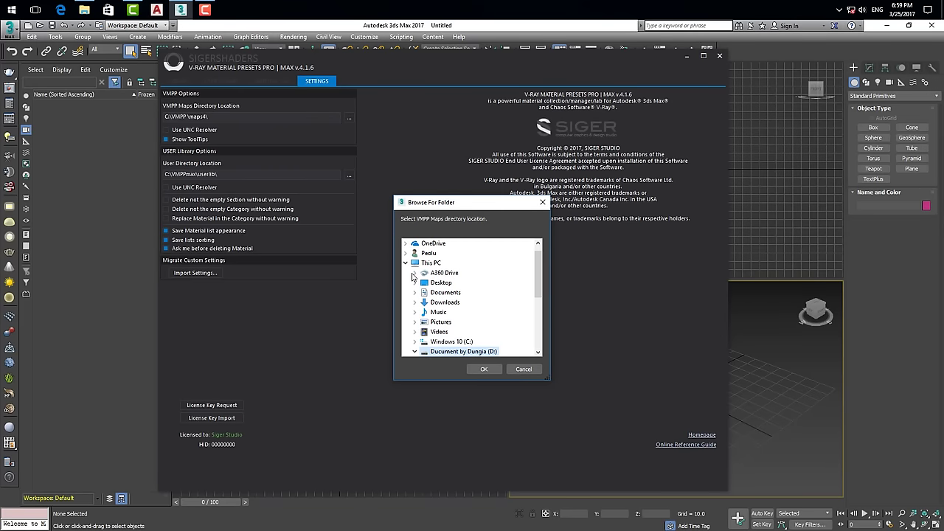
pyautogui.scroll(1, 459, 322)
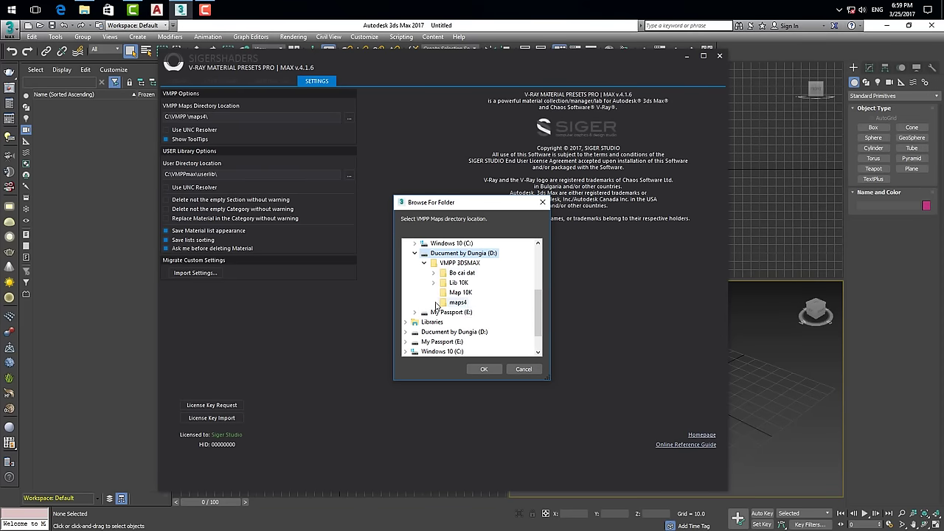
pyautogui.click(457, 304)
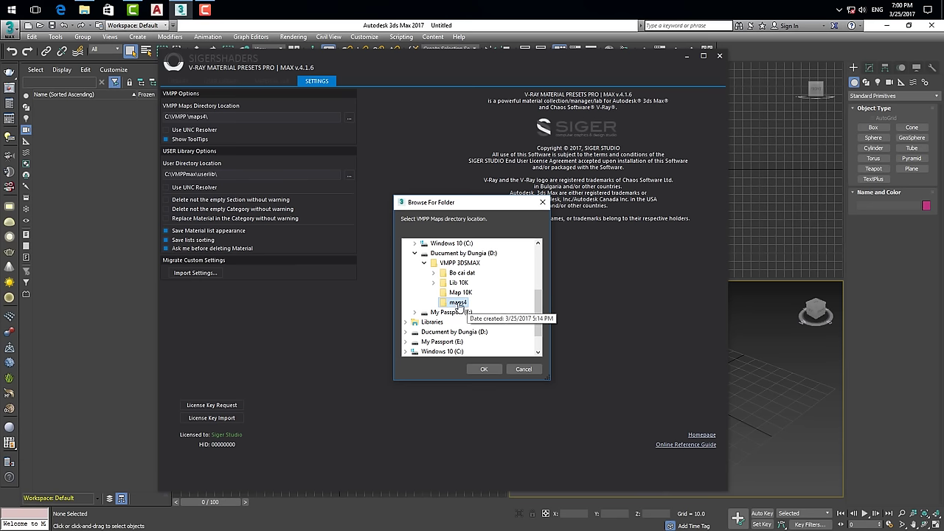
pyautogui.click(484, 369)
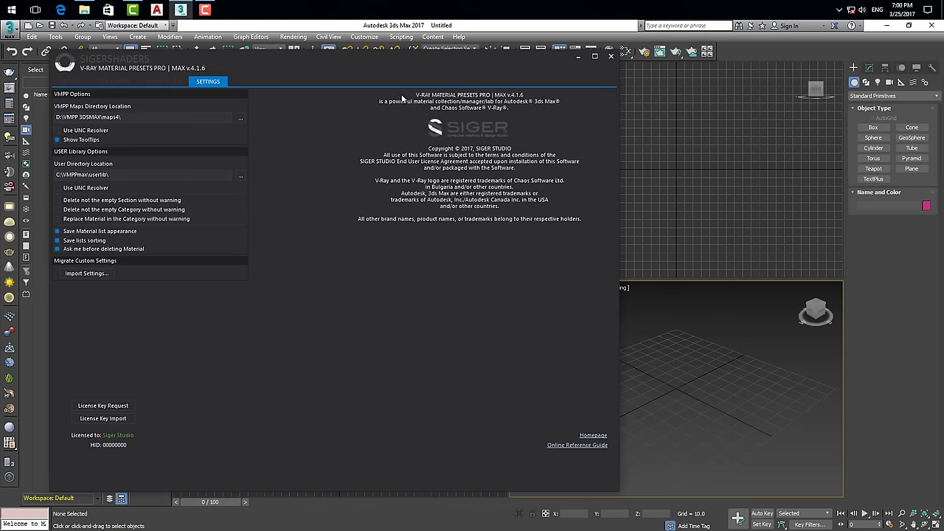
pyautogui.moveTo(326, 52); pyautogui.dragTo(406, 56)
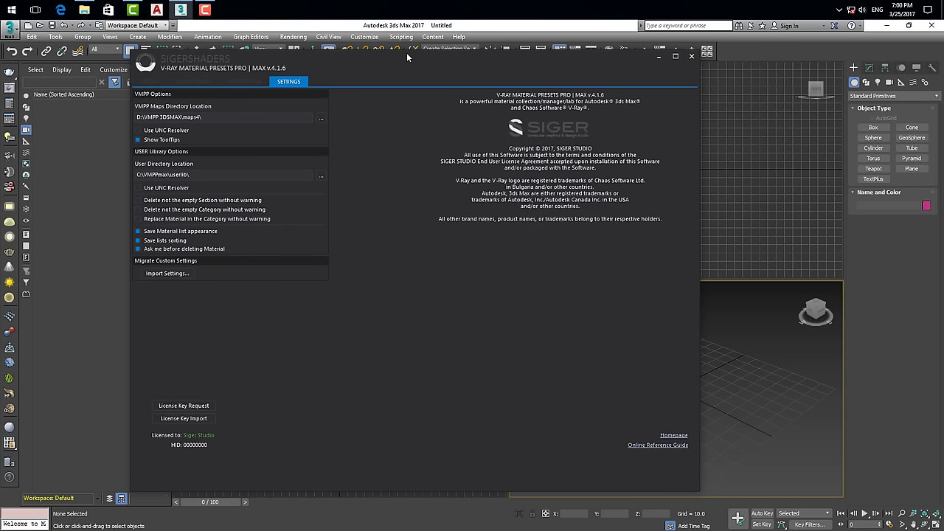
pyautogui.click(191, 81)
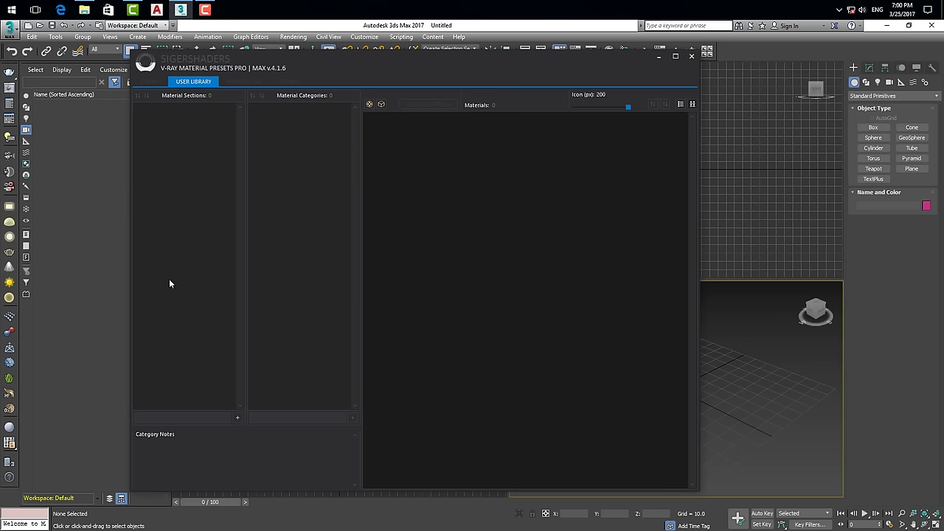
pyautogui.click(289, 81)
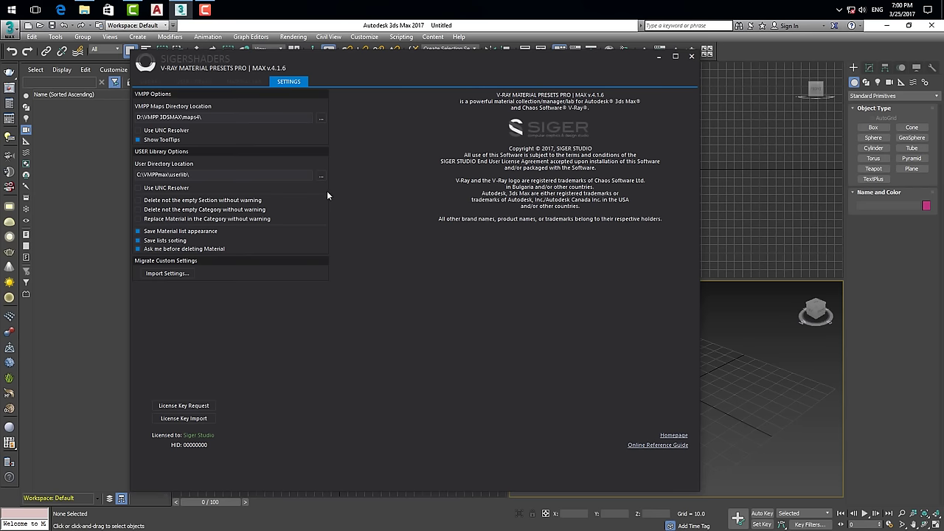
pyautogui.click(193, 81)
# - Set the User Directory Location to D:\VMPP 3DSMAX\Lib 10K
pyautogui.click(286, 81)
pyautogui.click(322, 177)
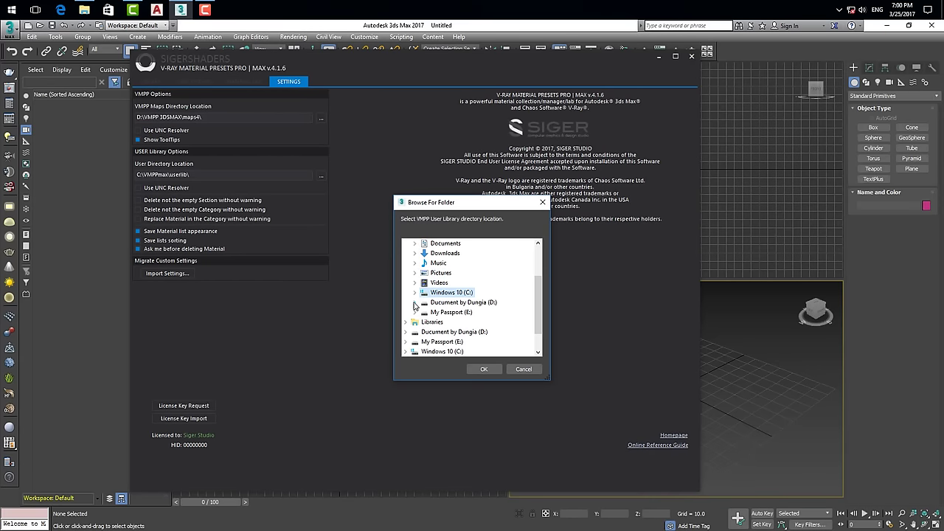
pyautogui.click(414, 302)
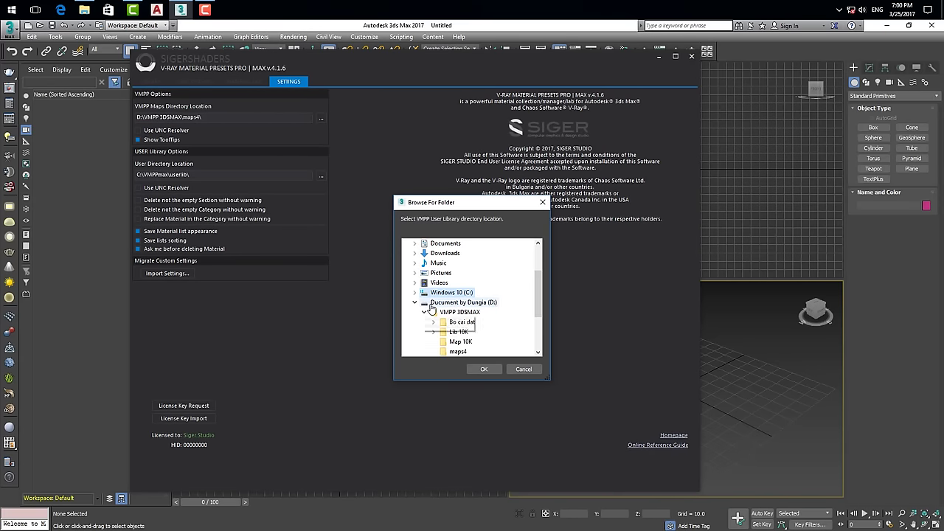
pyautogui.click(424, 312)
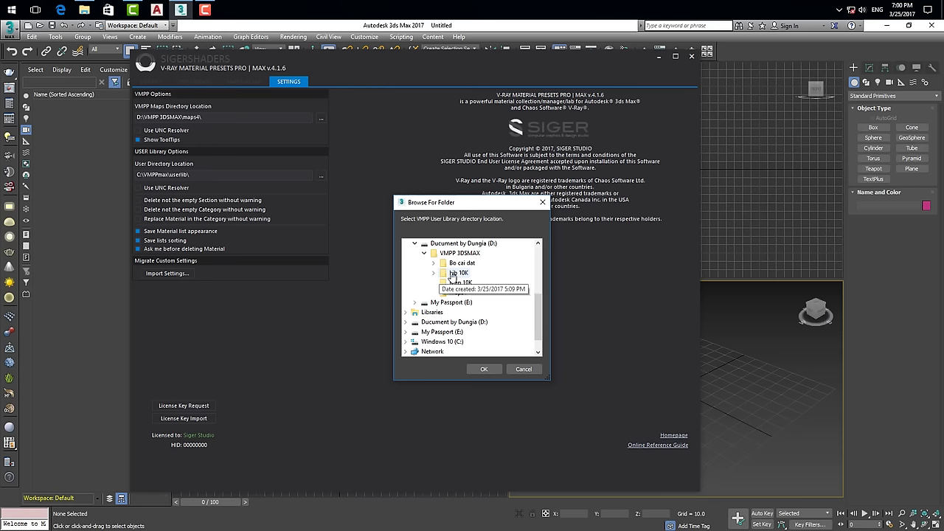
pyautogui.doubleClick(446, 274)
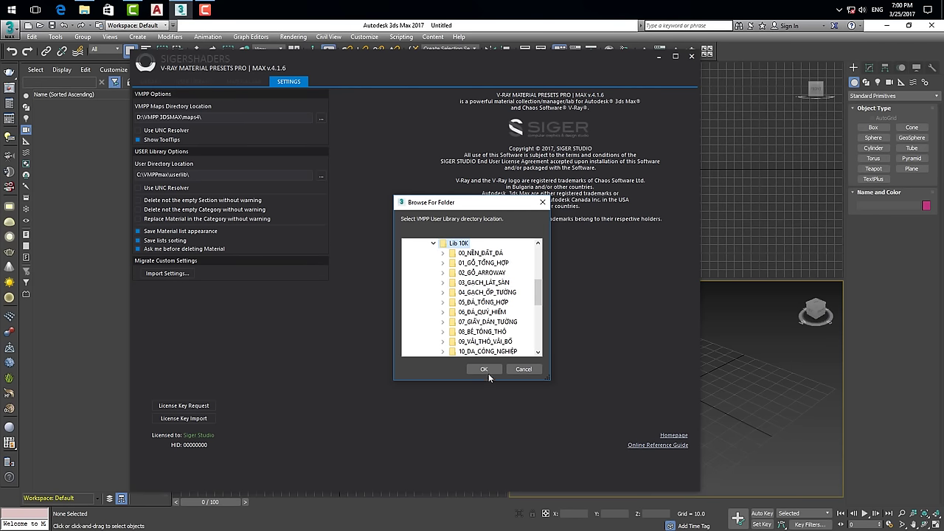
pyautogui.click(485, 370)
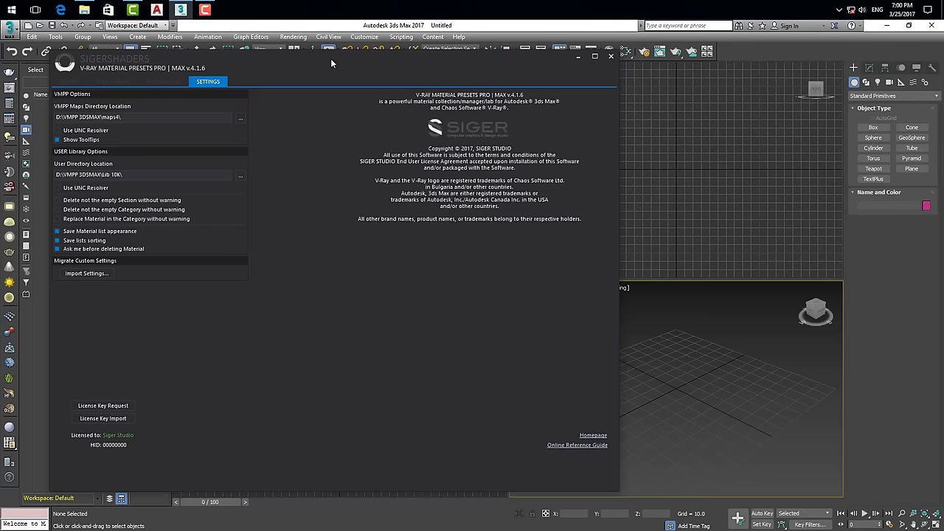
# - Close the presets window, reopen its settings page to check, and close it again
pyautogui.moveTo(341, 53); pyautogui.dragTo(419, 53)
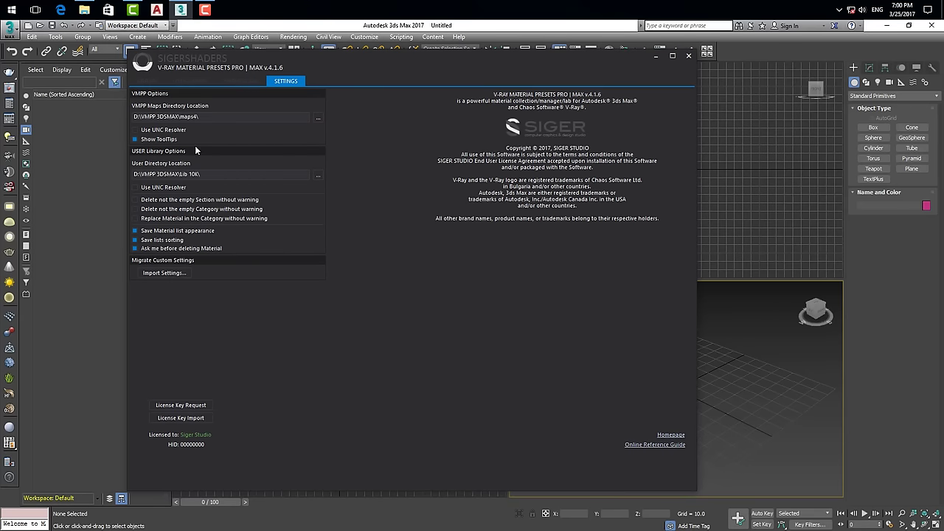
pyautogui.click(689, 55)
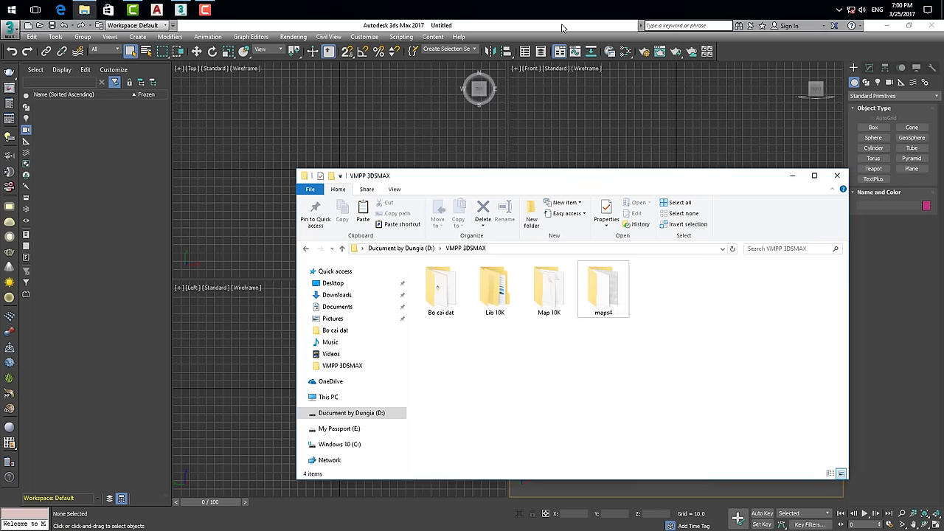
pyautogui.click(551, 297)
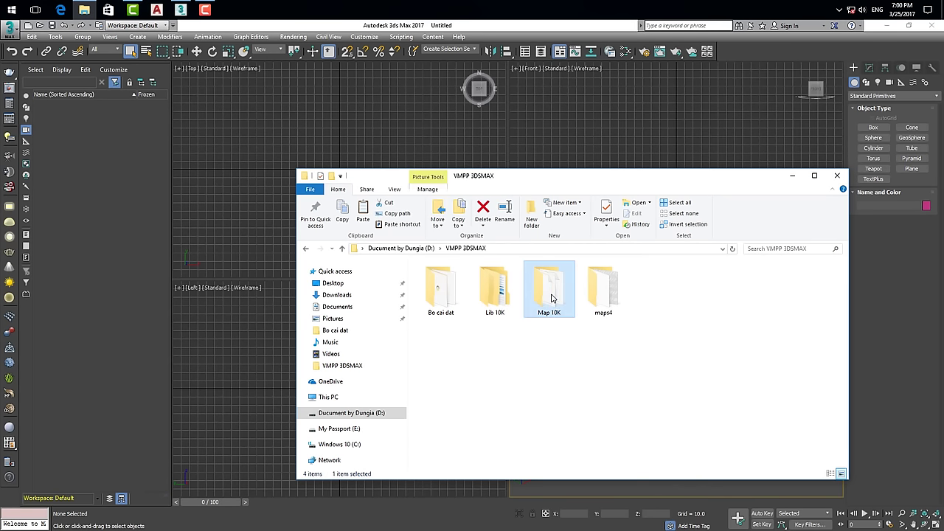
pyautogui.click(610, 56)
pyautogui.click(293, 81)
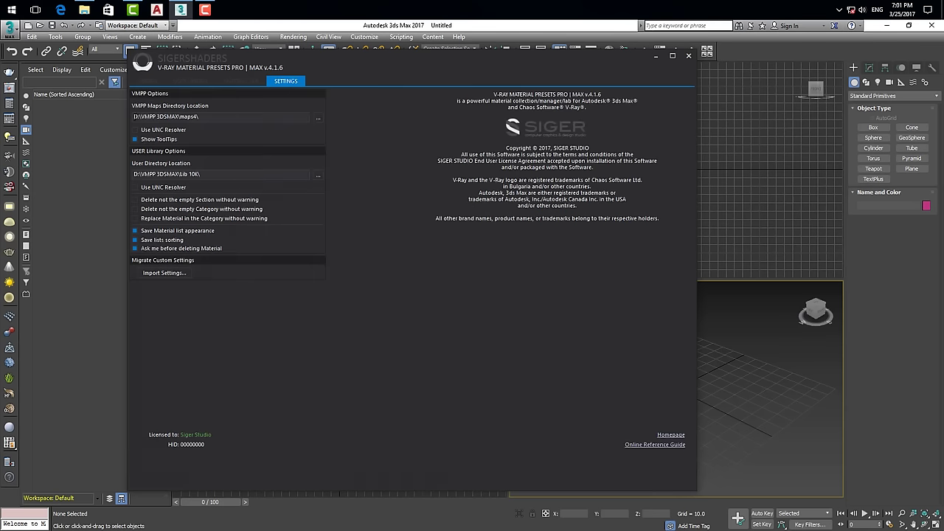
pyautogui.click(689, 56)
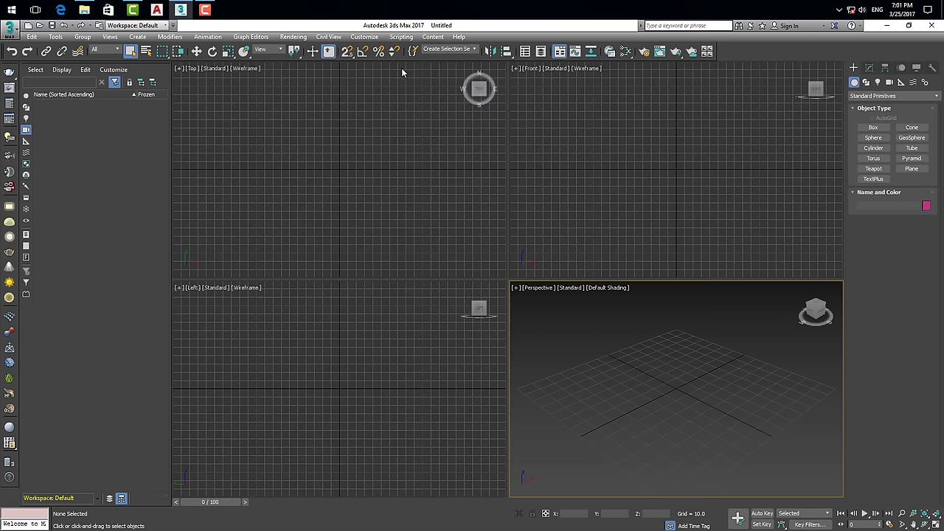
# - Add D:\VMPP 3DSMAX\Map 10K, including subfolders, to the External Files paths and confirm
pyautogui.click(363, 39)
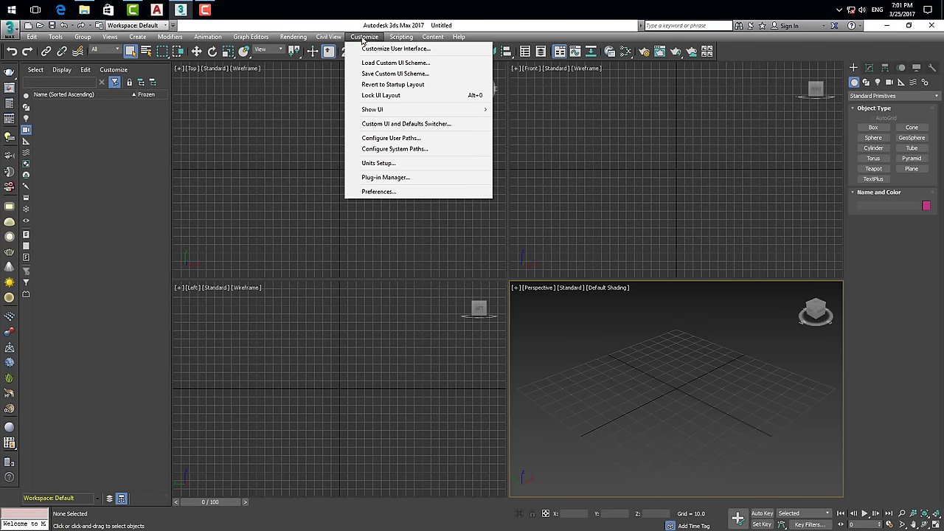
pyautogui.click(405, 141)
pyautogui.click(392, 202)
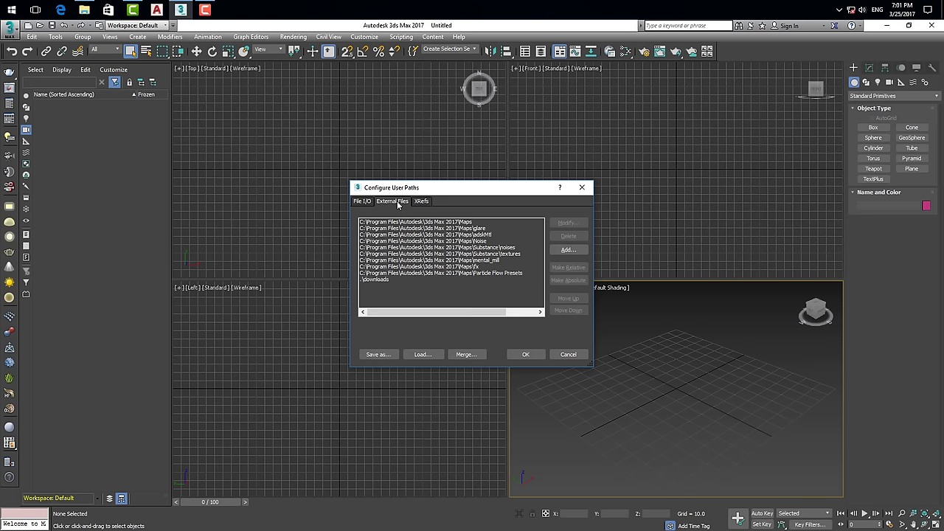
pyautogui.click(568, 251)
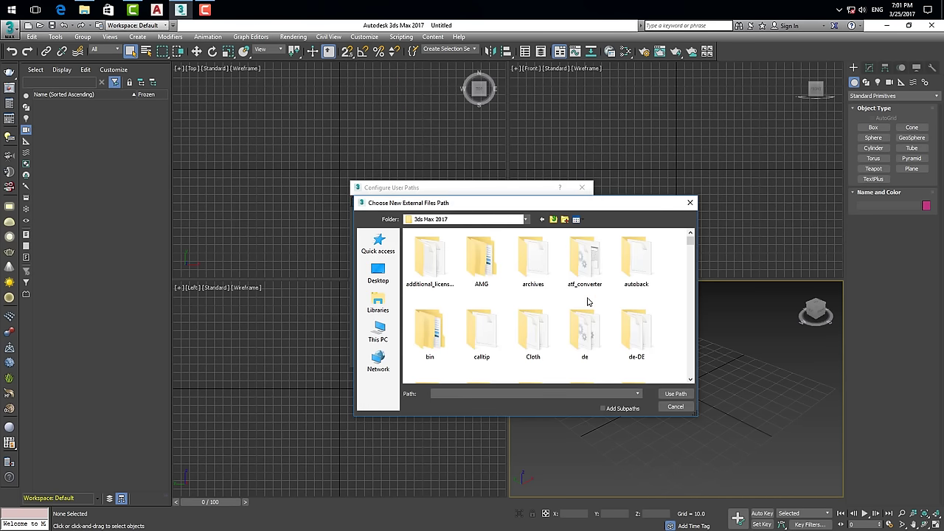
pyautogui.click(379, 334)
pyautogui.doubleClick(461, 365)
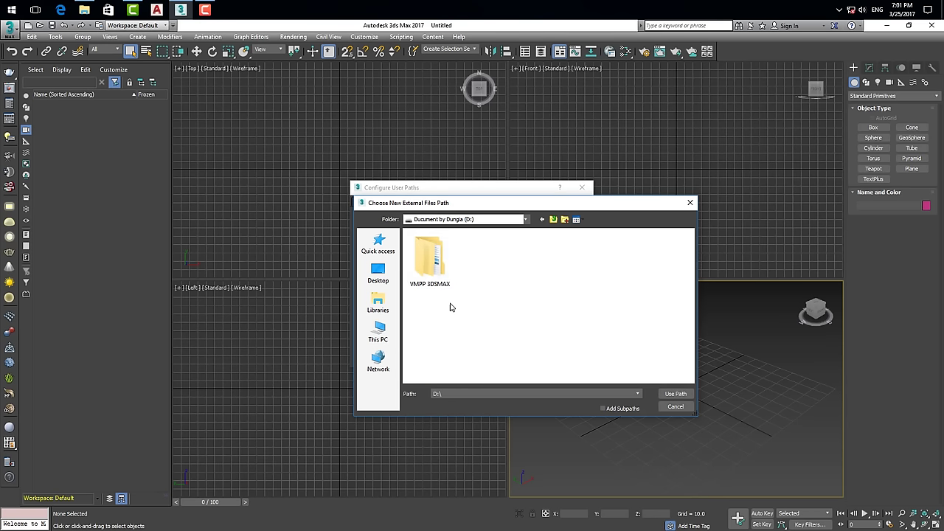
pyautogui.doubleClick(430, 258)
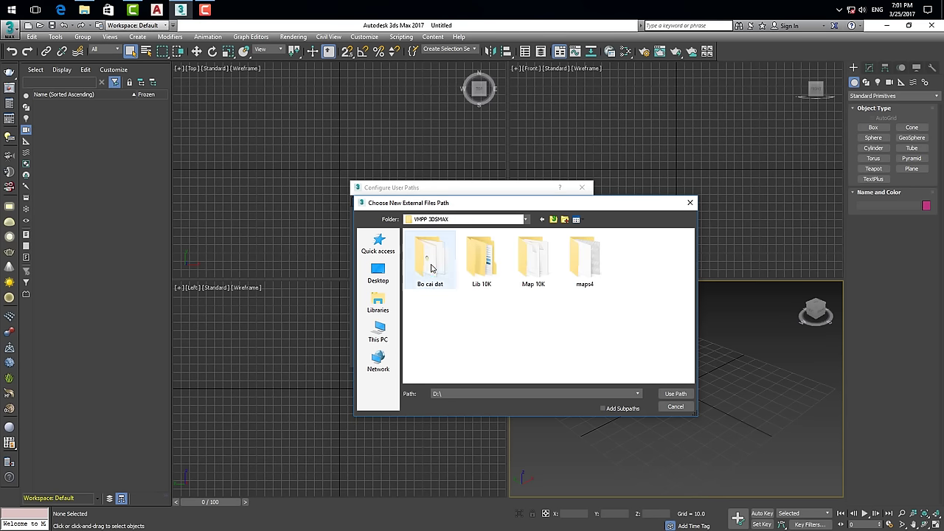
pyautogui.doubleClick(534, 262)
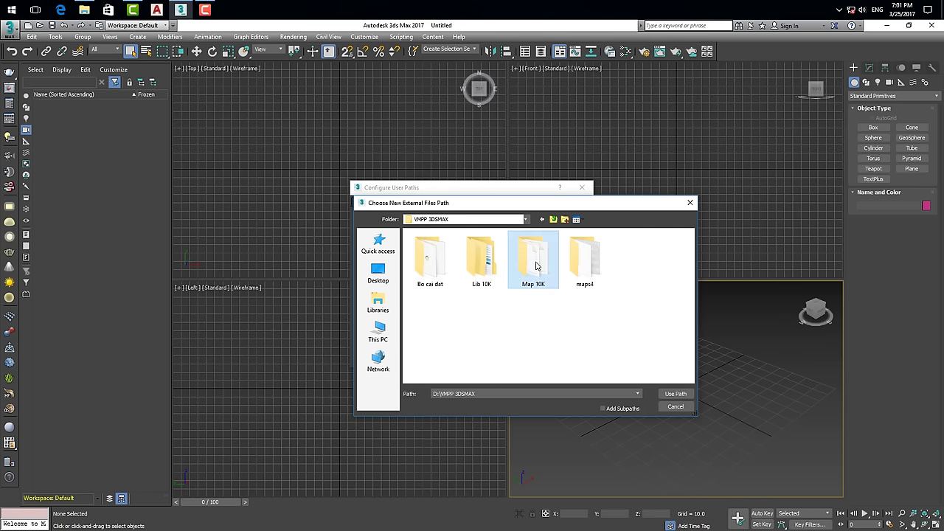
pyautogui.click(603, 409)
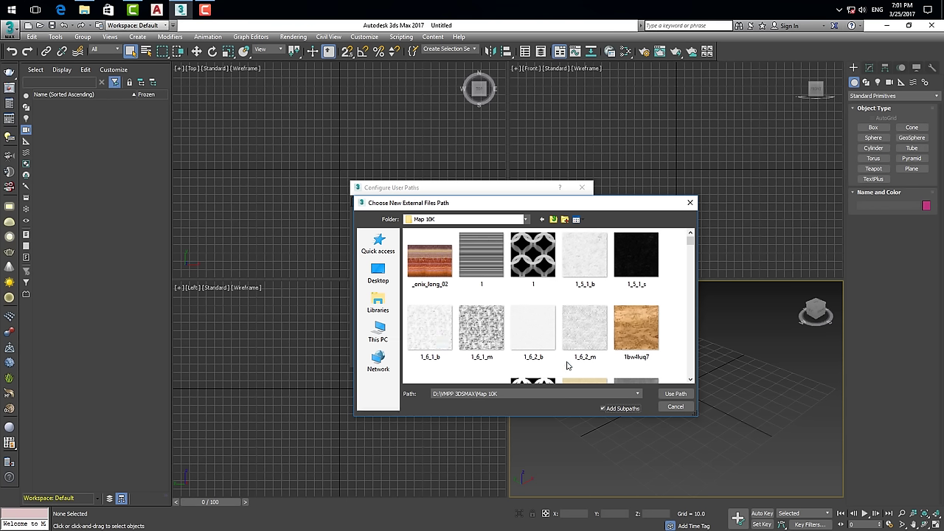
pyautogui.click(676, 394)
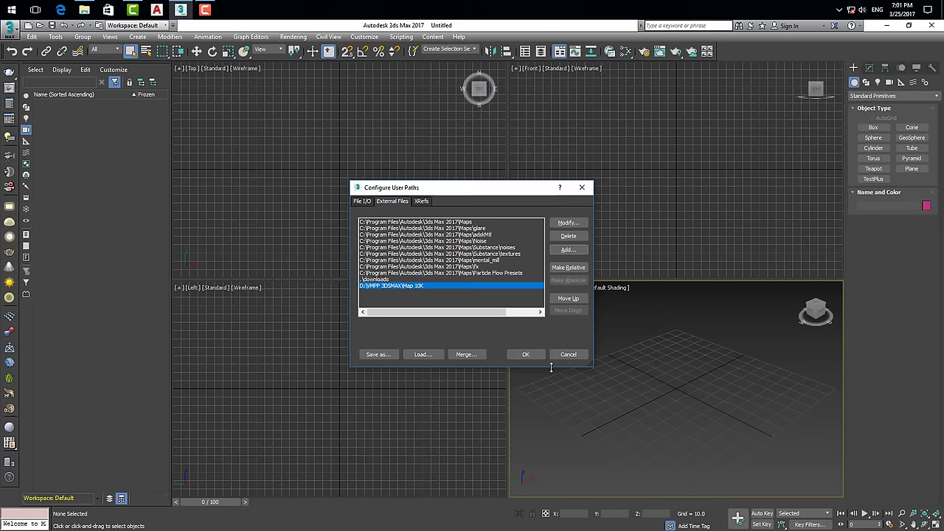
pyautogui.click(526, 354)
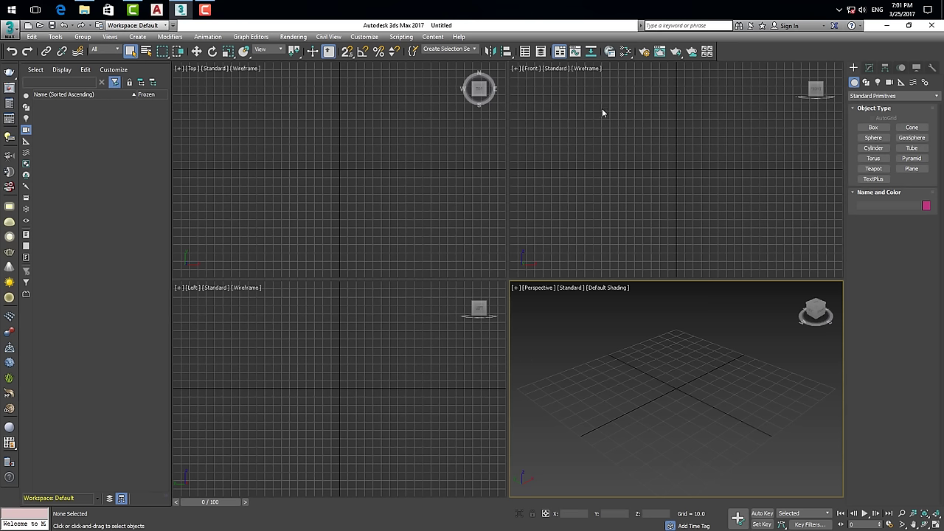
# - Open the V-Ray Material Presets Pro user library and browse the 00 GẠCH NỀN materials
pyautogui.click(610, 51)
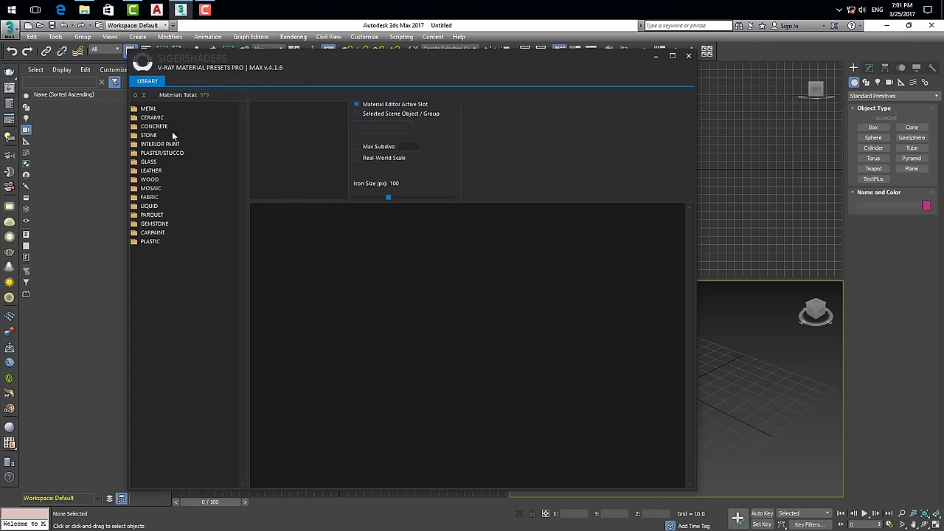
pyautogui.click(194, 81)
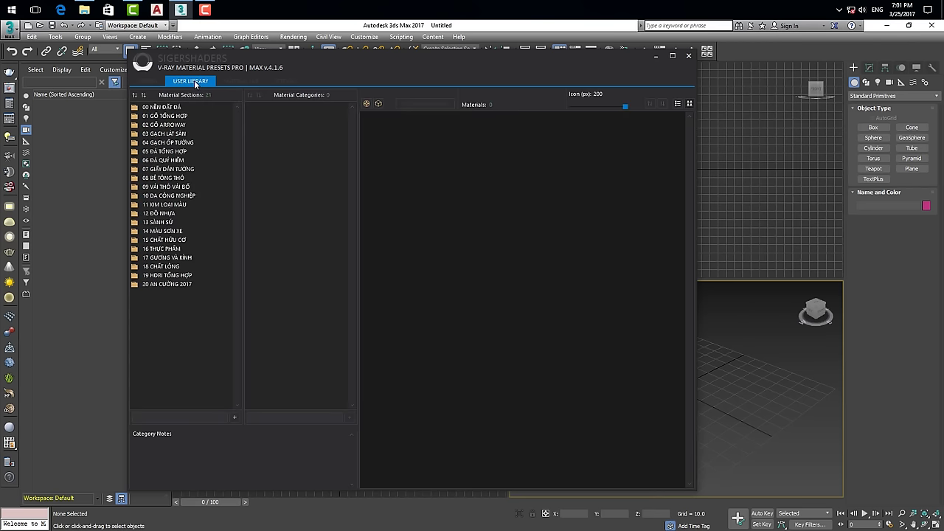
pyautogui.click(137, 109)
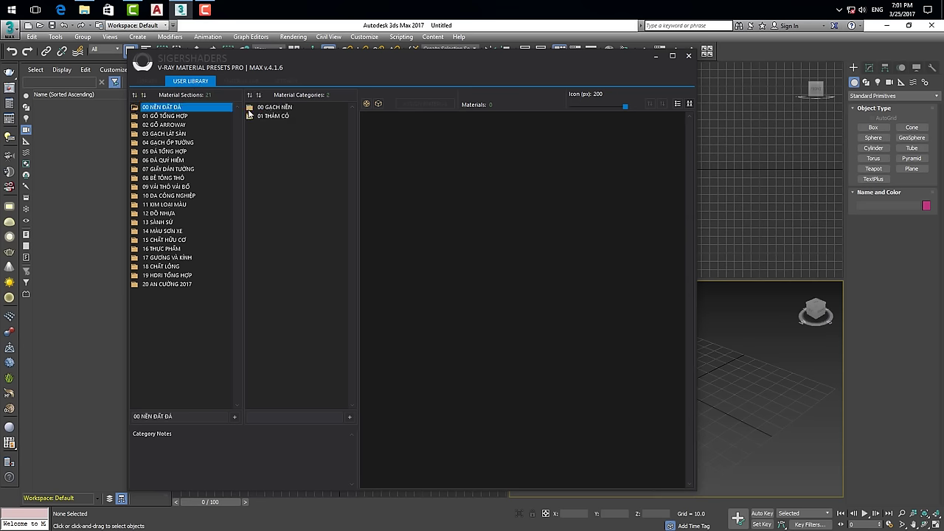
pyautogui.click(249, 110)
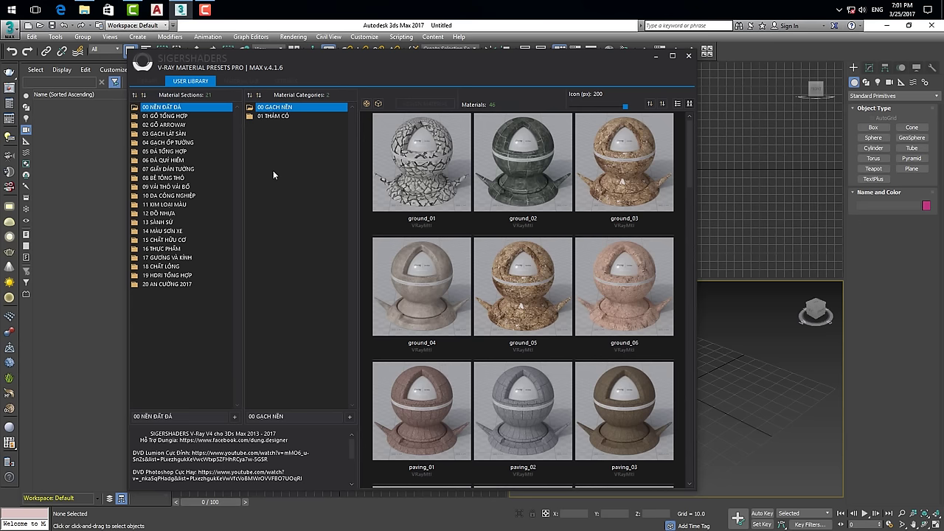
pyautogui.scroll(-2, 443, 255)
pyautogui.scroll(-3, 452, 250)
pyautogui.scroll(-3, 452, 250)
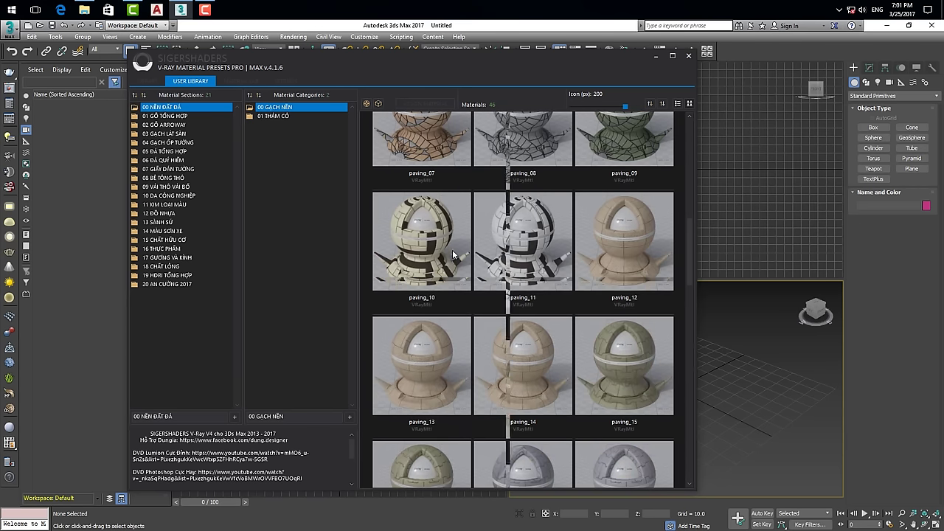
pyautogui.moveTo(689, 251)
pyautogui.mouseDown()
pyautogui.moveTo(689, 447)
pyautogui.moveTo(688, 427)
pyautogui.mouseUp()
# - Select 01 GỖ TỔNG HỢP > ArchshaderWoodV1 to list its 282 wood materials
pyautogui.click(250, 118)
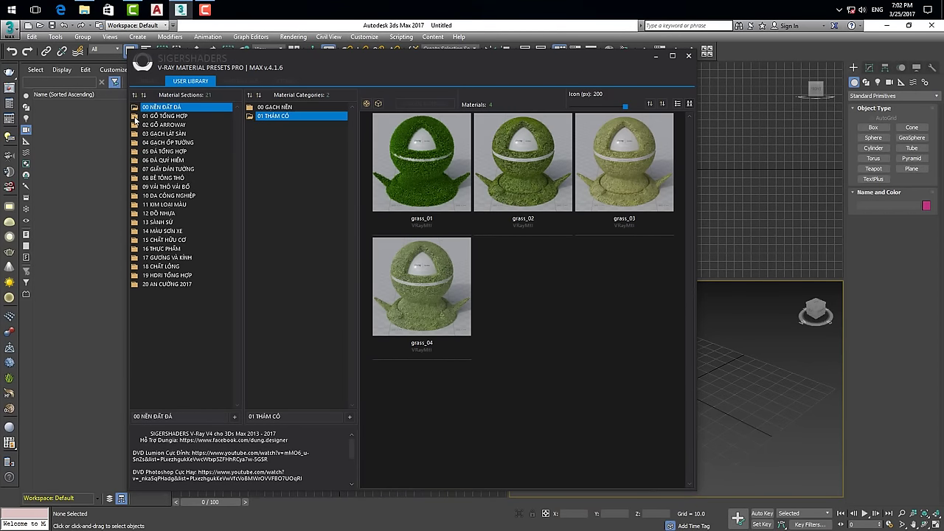
pyautogui.click(144, 118)
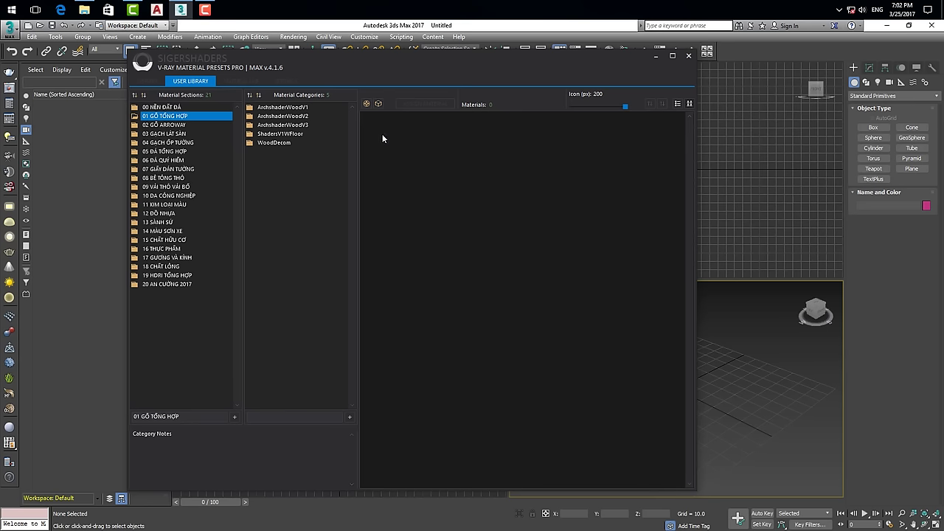
pyautogui.click(249, 109)
pyautogui.scroll(-1, 624, 229)
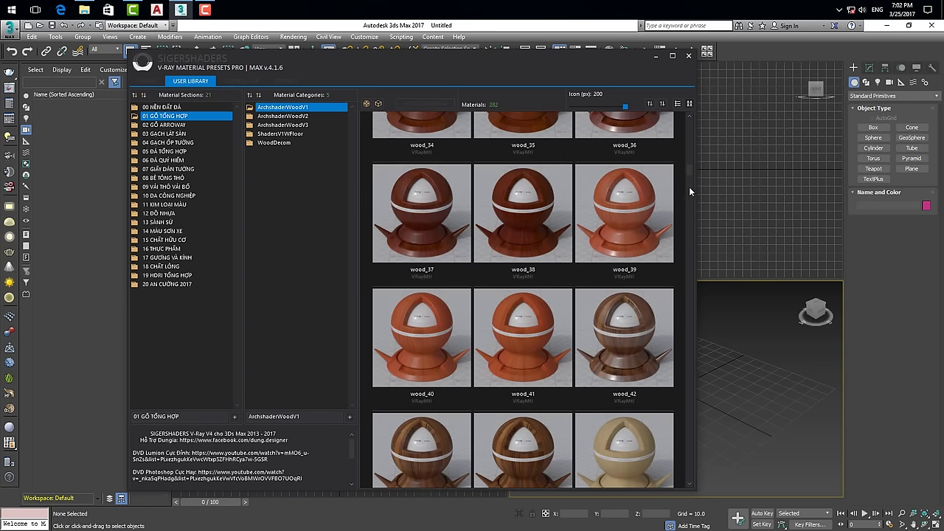
pyautogui.moveTo(691, 170); pyautogui.dragTo(689, 120)
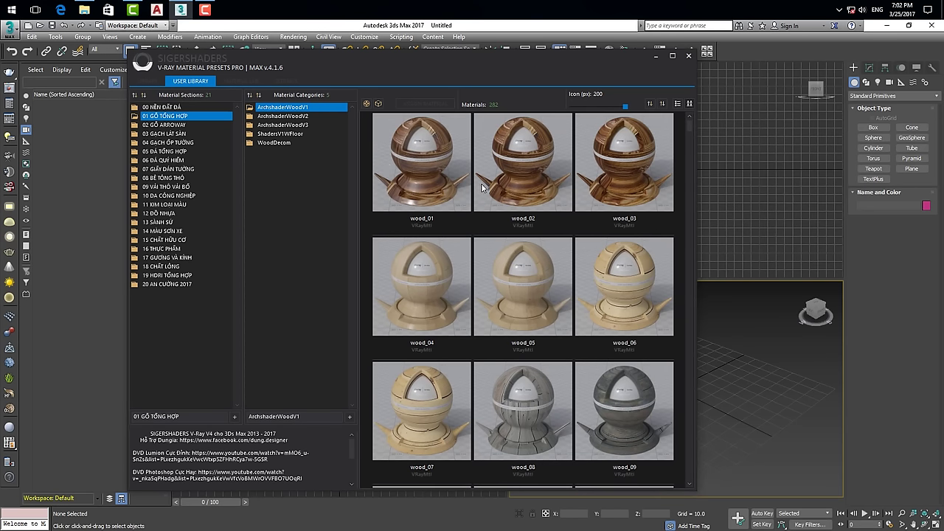
pyautogui.rightClick(417, 148)
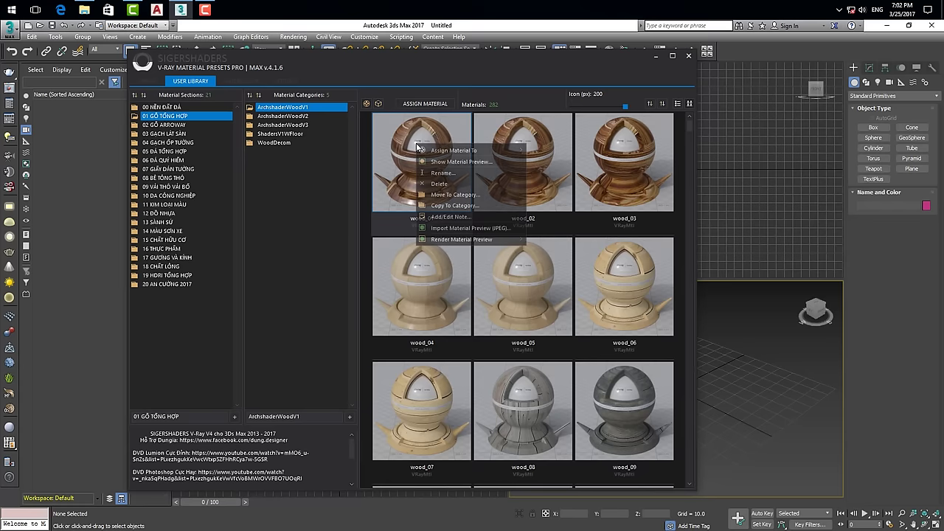
pyautogui.click(463, 162)
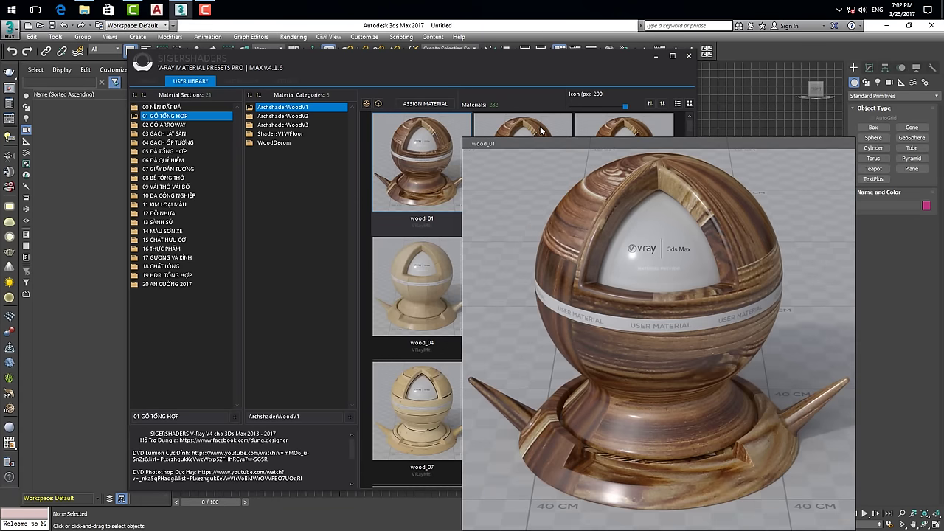
pyautogui.moveTo(568, 138); pyautogui.dragTo(447, 67)
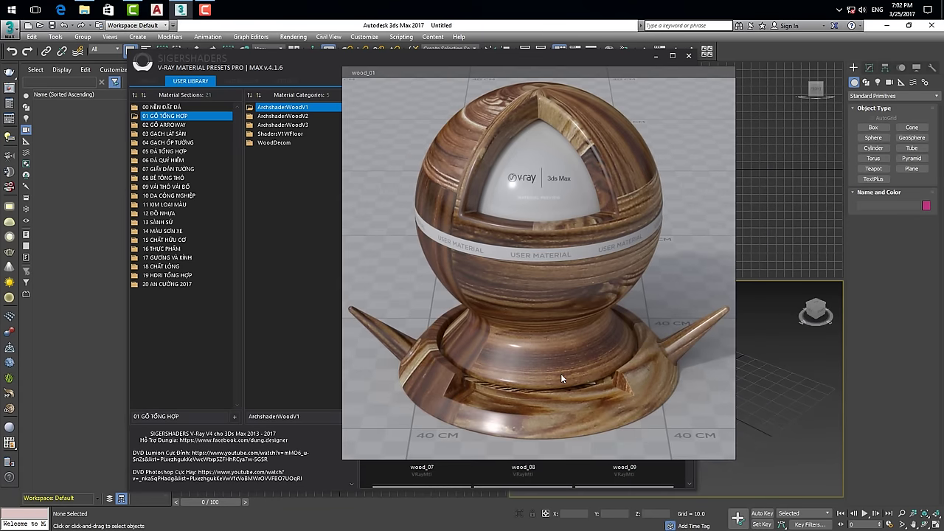
pyautogui.moveTo(481, 74); pyautogui.dragTo(501, 84)
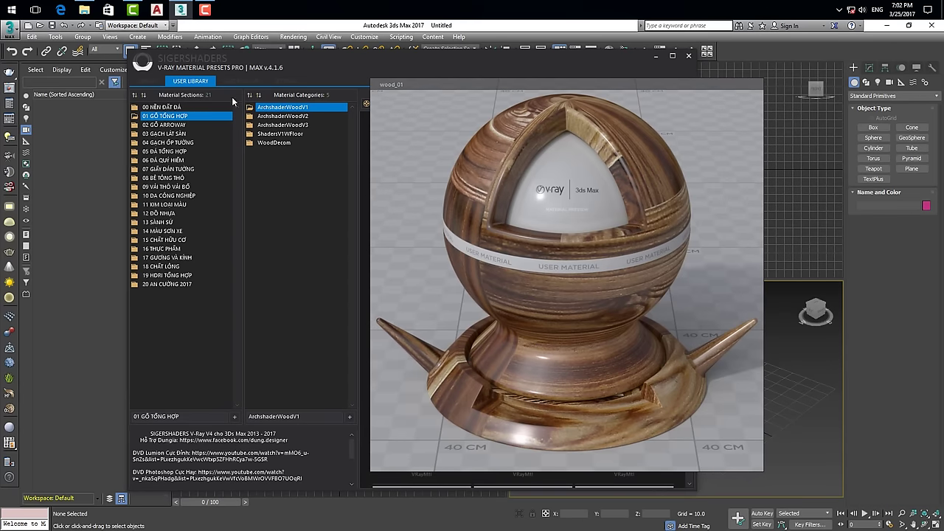
pyautogui.click(190, 83)
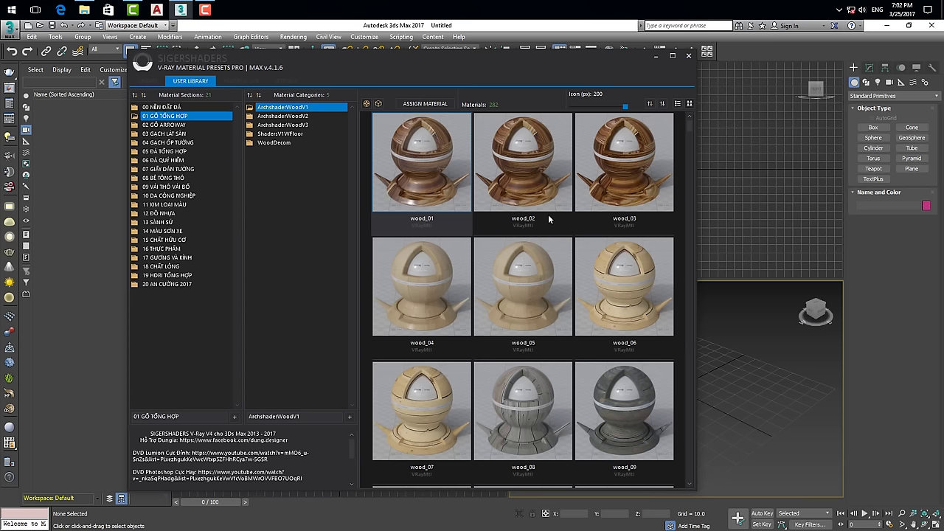
# - Browse the HDRI sky maps in section 19 HDRI TỔNG HỢP
pyautogui.click(135, 276)
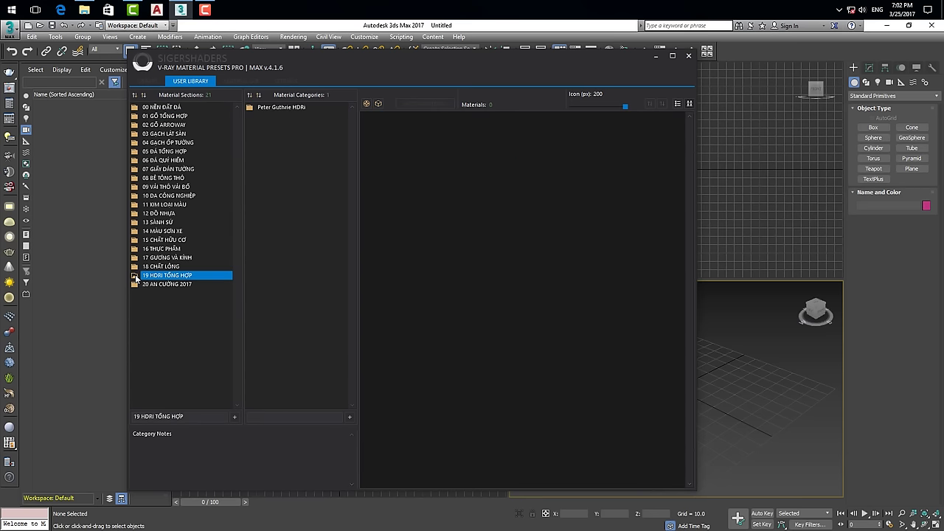
pyautogui.click(250, 107)
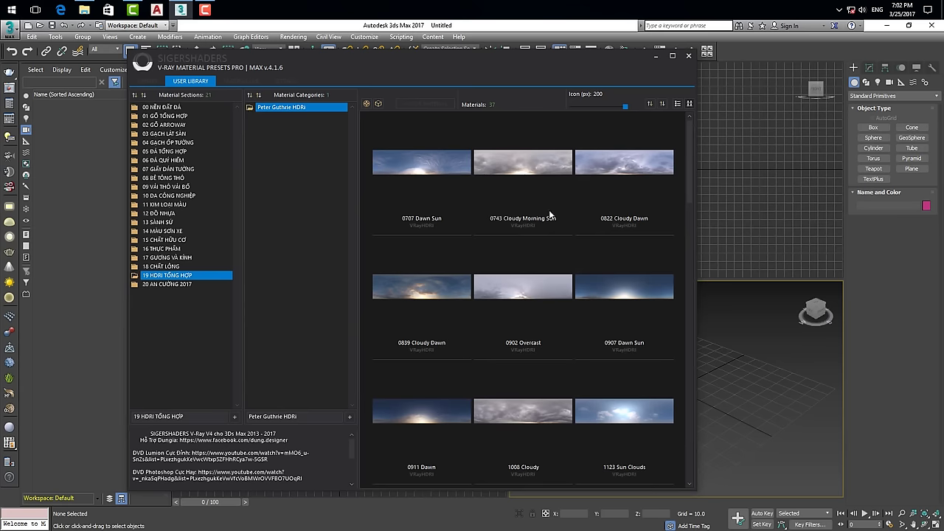
pyautogui.moveTo(689, 159)
pyautogui.mouseDown()
pyautogui.moveTo(678, 441)
pyautogui.moveTo(678, 143)
pyautogui.mouseUp()
# - Browse 20 AN CƯỜNG 2017's AC Acrylic materials, selecting EARC11 then EARC12
pyautogui.click(134, 285)
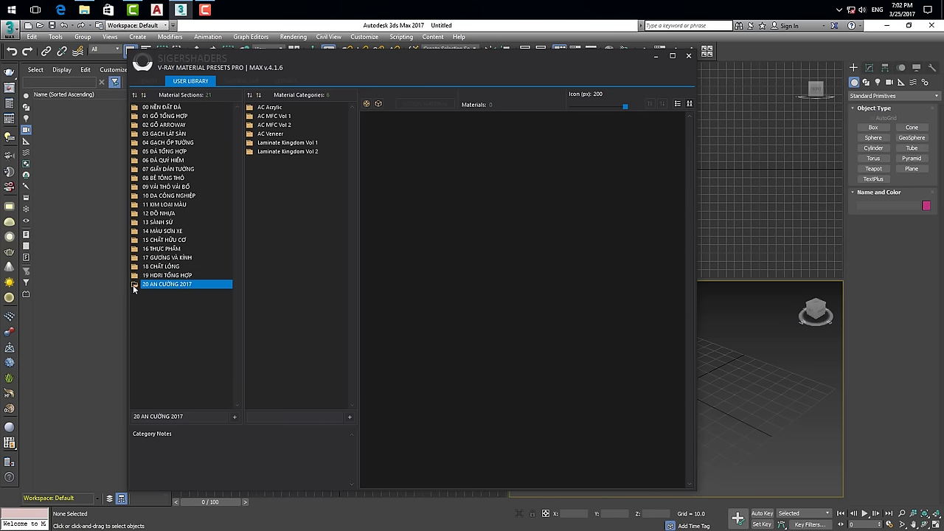
pyautogui.click(249, 109)
pyautogui.click(396, 158)
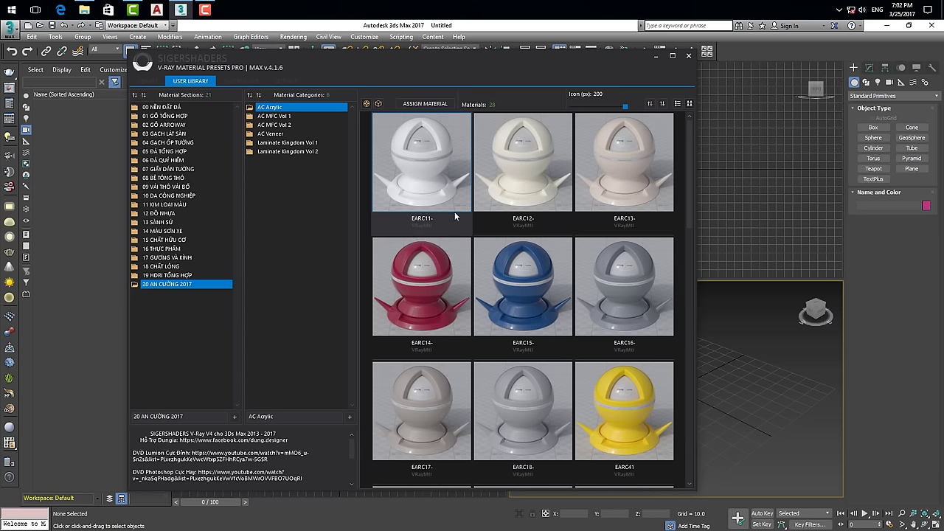
pyautogui.click(521, 177)
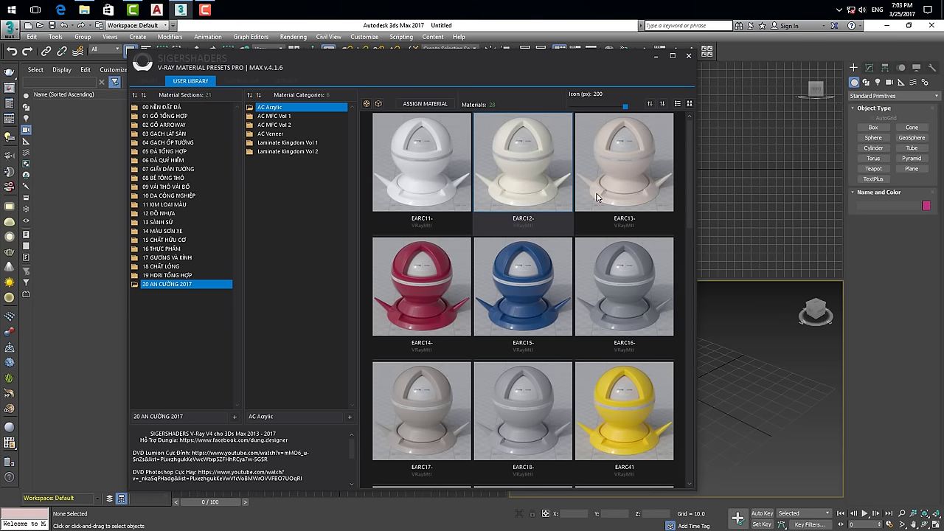
pyautogui.scroll(-2, 599, 293)
pyautogui.scroll(-4, 599, 293)
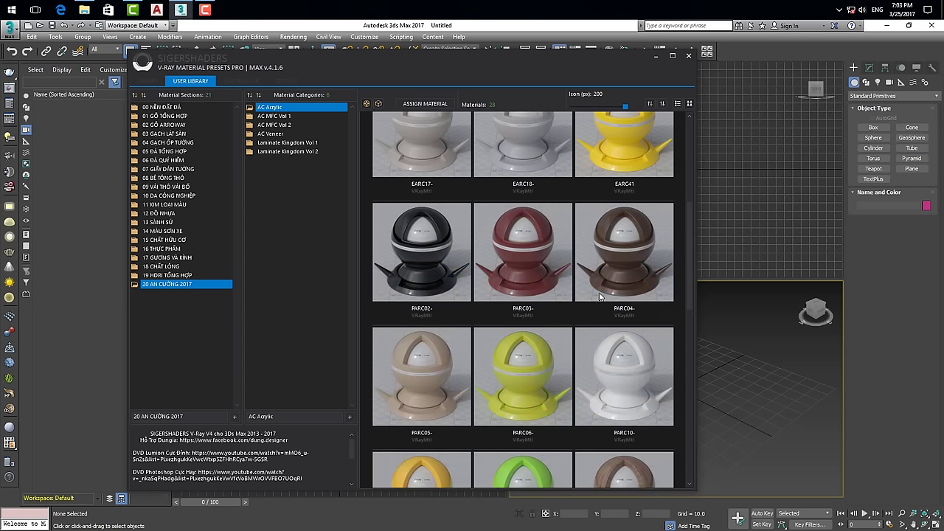
pyautogui.scroll(-4, 600, 292)
pyautogui.scroll(-4, 601, 290)
pyautogui.scroll(-4, 600, 292)
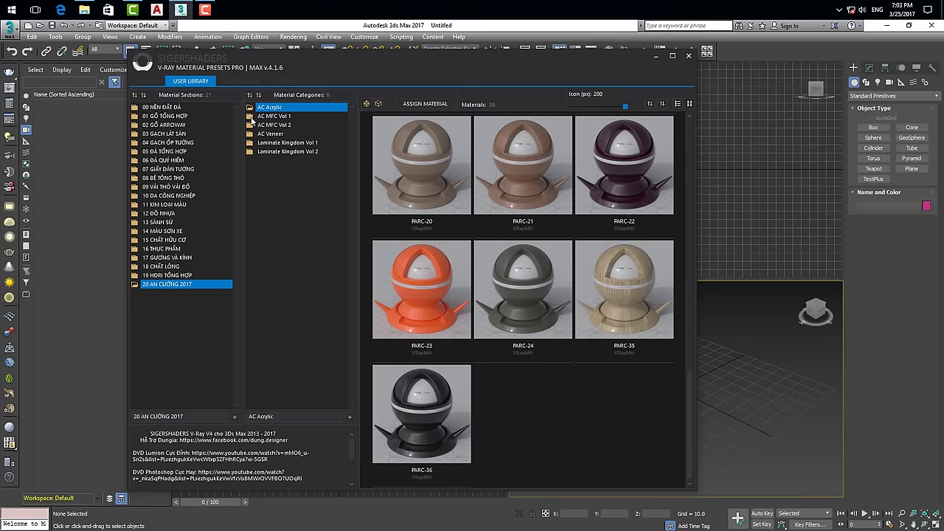
# - Show the 183 AC MFC Vol 1 materials and select MS 031#1
pyautogui.click(255, 117)
pyautogui.scroll(-2, 540, 359)
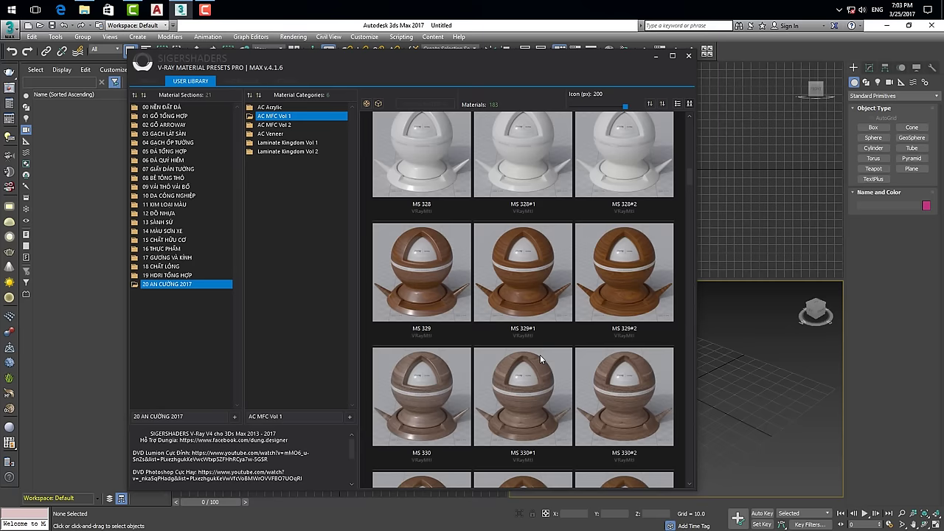
pyautogui.scroll(-3, 540, 358)
pyautogui.scroll(-3, 540, 358)
pyautogui.scroll(-3, 540, 359)
pyautogui.scroll(-3, 540, 355)
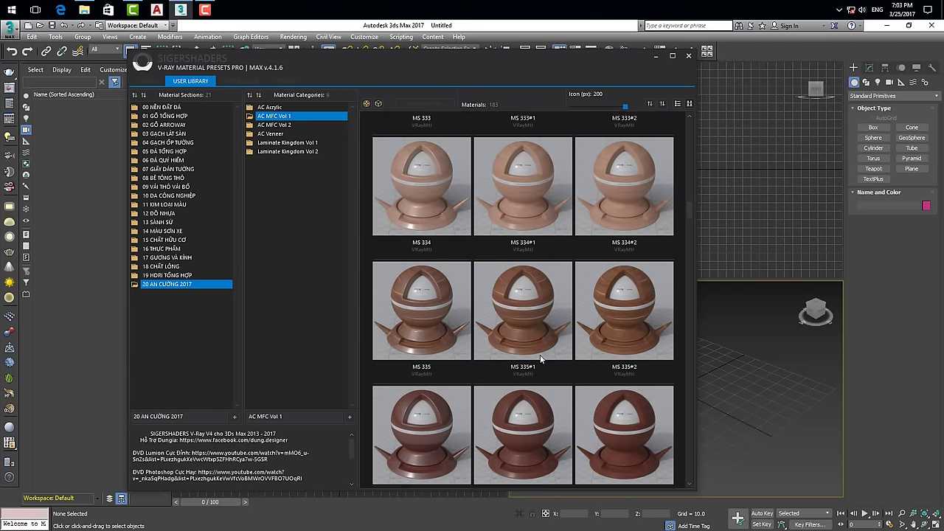
pyautogui.scroll(-2, 540, 355)
pyautogui.moveTo(690, 216)
pyautogui.mouseDown()
pyautogui.moveTo(689, 456)
pyautogui.moveTo(687, 125)
pyautogui.mouseUp()
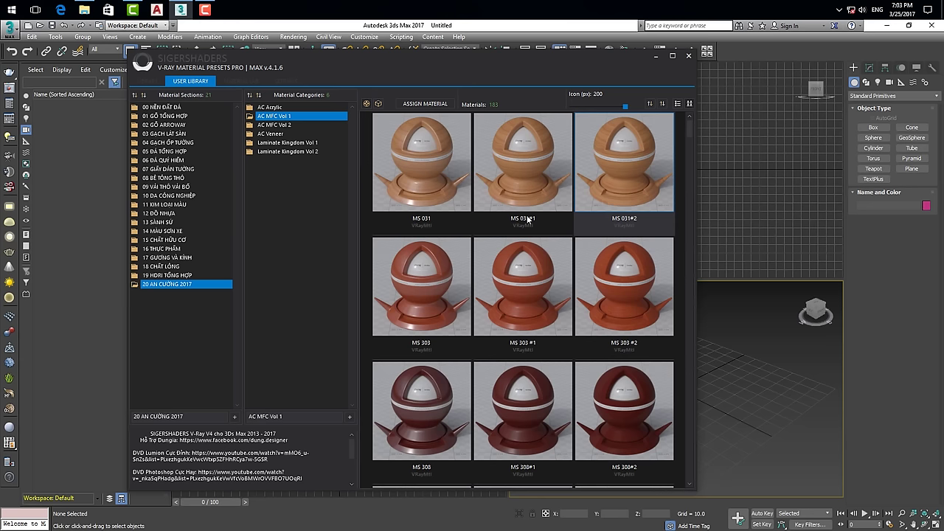
pyautogui.click(509, 162)
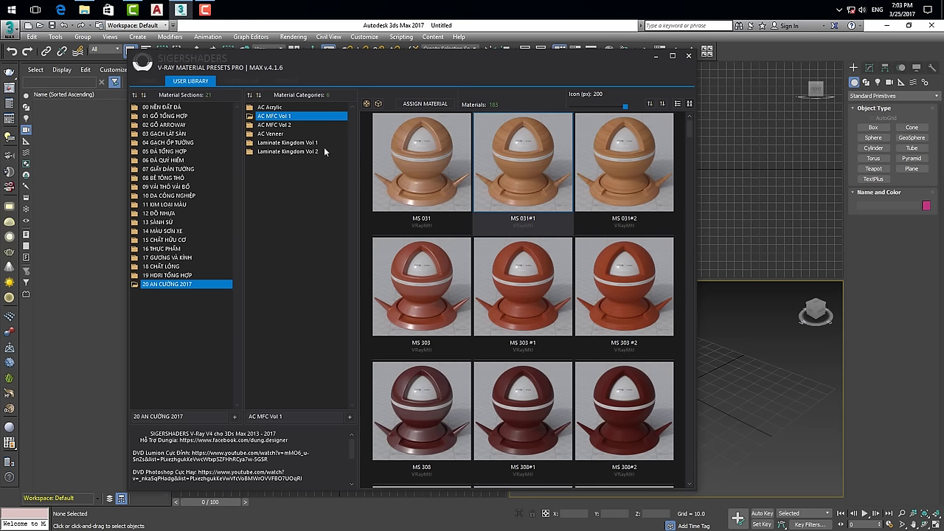
# - Browse the AC Veneer materials in the user library
pyautogui.click(249, 135)
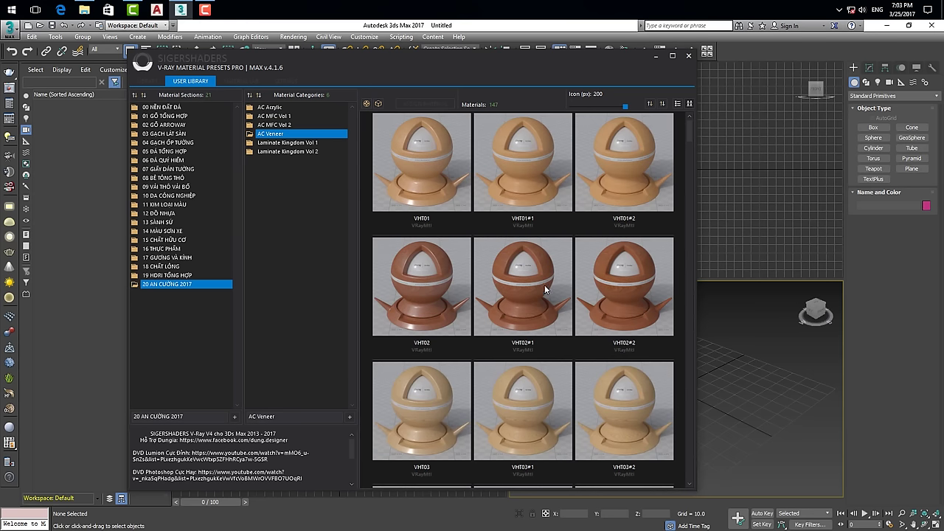
pyautogui.scroll(-2, 549, 304)
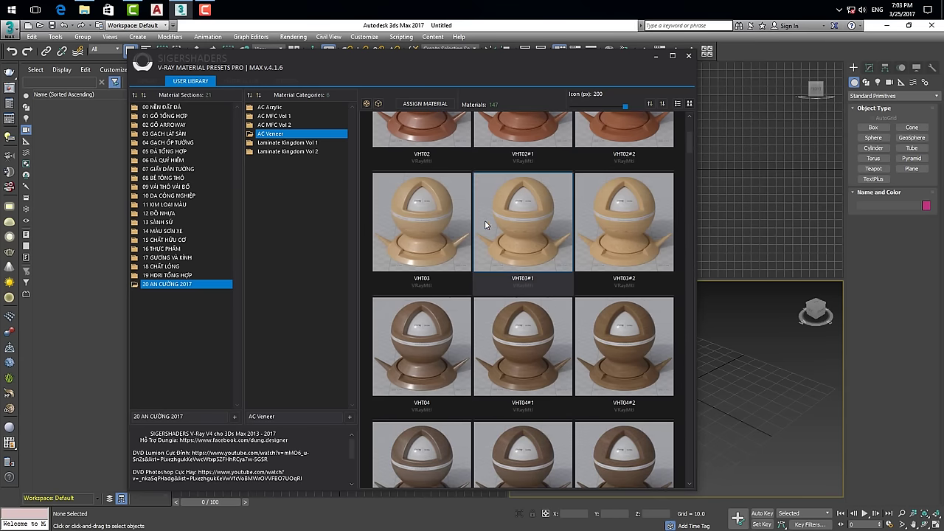
pyautogui.scroll(-1, 524, 294)
pyautogui.scroll(-1, 525, 293)
pyautogui.scroll(-2, 525, 294)
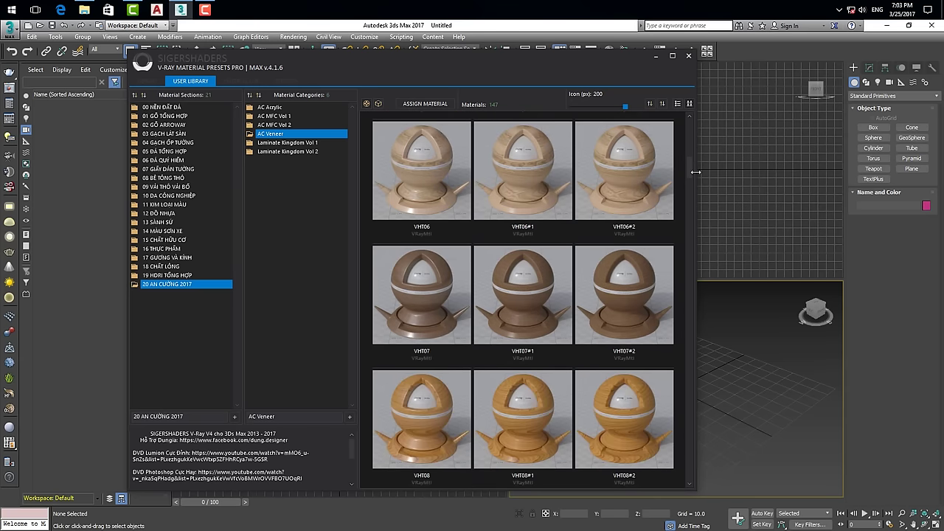
pyautogui.moveTo(691, 167); pyautogui.dragTo(670, 461)
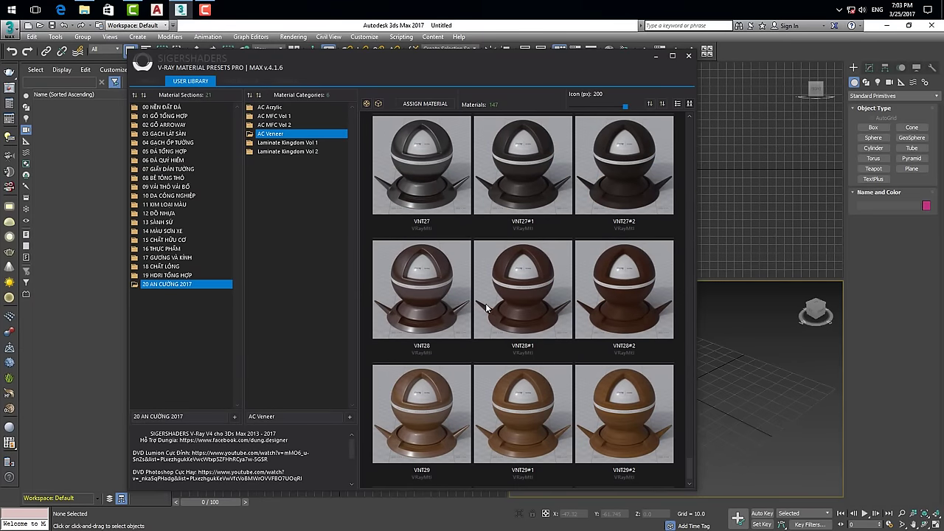
# - Select Laminate Kingdom Vol 1, return to the grid top, and try assigning LK 023 A
pyautogui.press('Down')
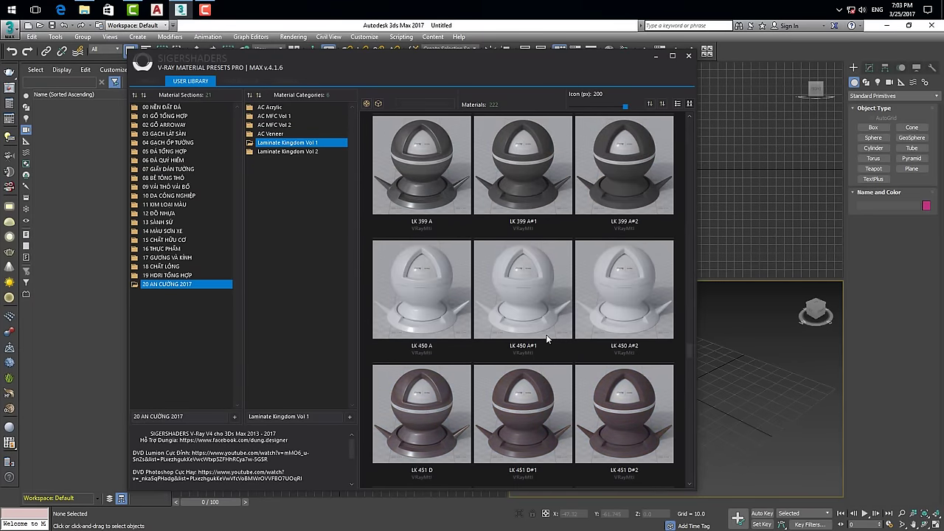
pyautogui.scroll(-1, 546, 335)
pyautogui.moveTo(686, 359); pyautogui.dragTo(691, 118)
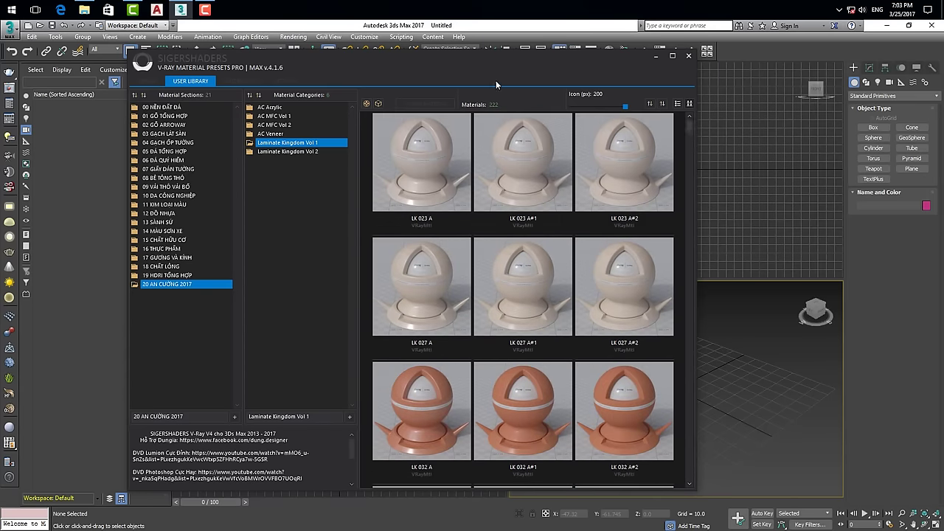
pyautogui.moveTo(445, 53); pyautogui.dragTo(527, 67)
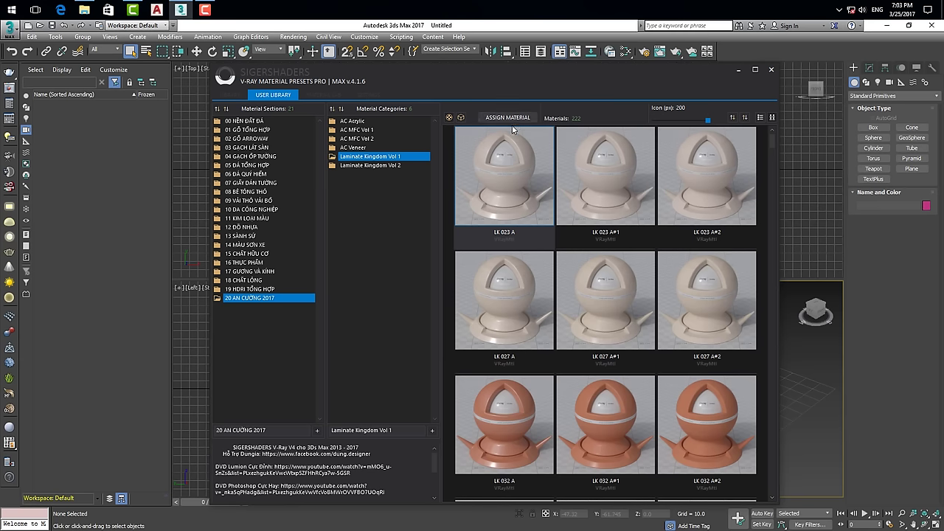
pyautogui.click(510, 118)
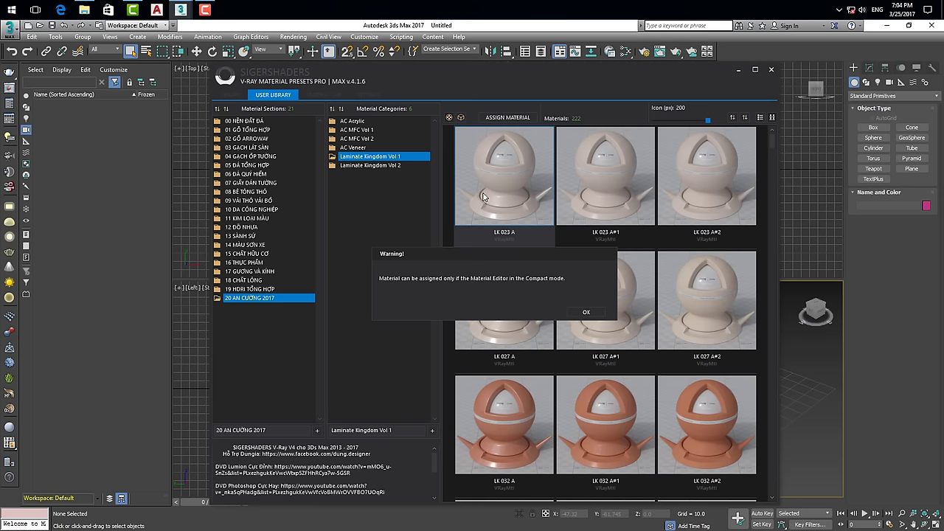
# - Open the Slate Material Editor with its first sample slot selected, closing the duplicate presets window
pyautogui.click(610, 53)
pyautogui.click(686, 56)
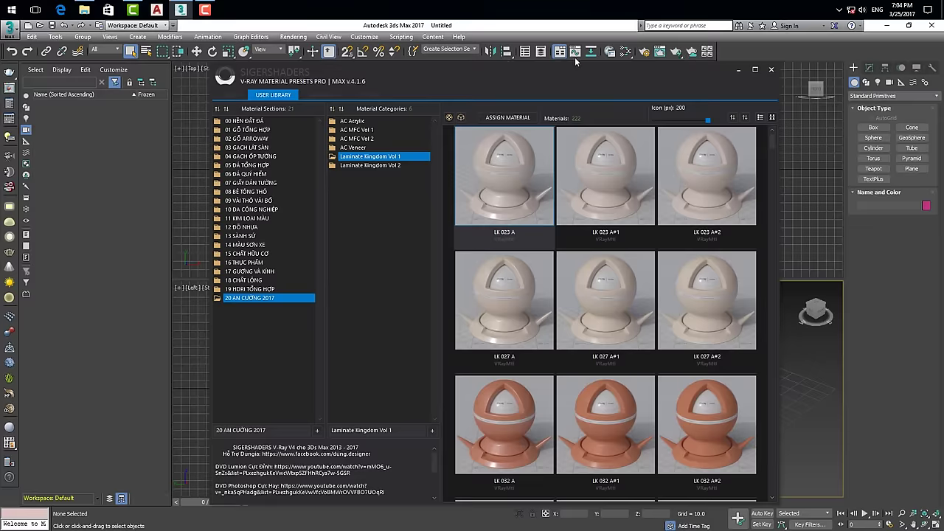
pyautogui.click(629, 54)
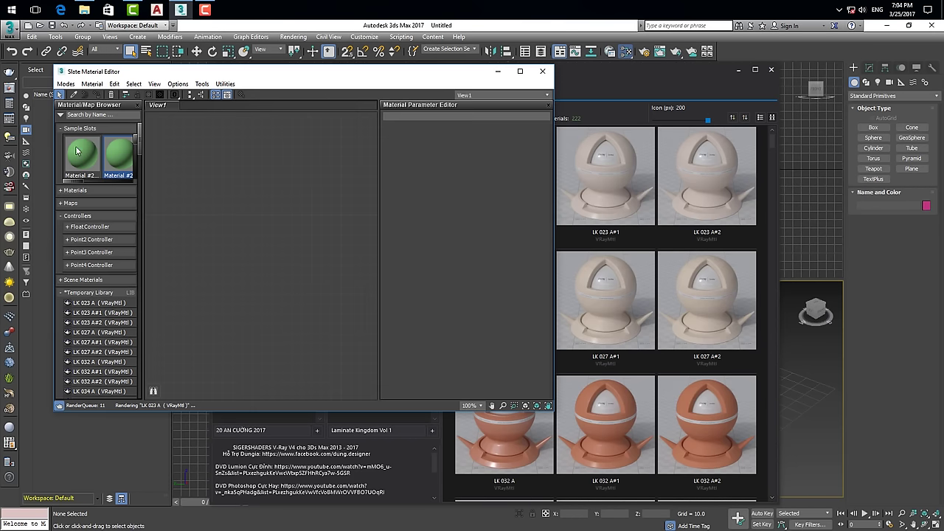
pyautogui.click(84, 149)
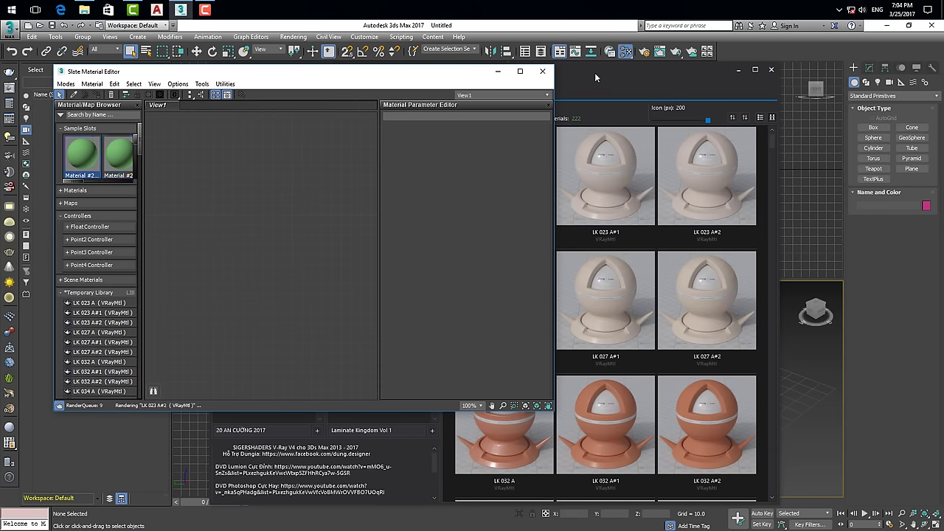
# - Retry assigning LK 023 A, dismiss the Compact-mode warning, and open the Modes menu
pyautogui.moveTo(641, 72); pyautogui.dragTo(765, 72)
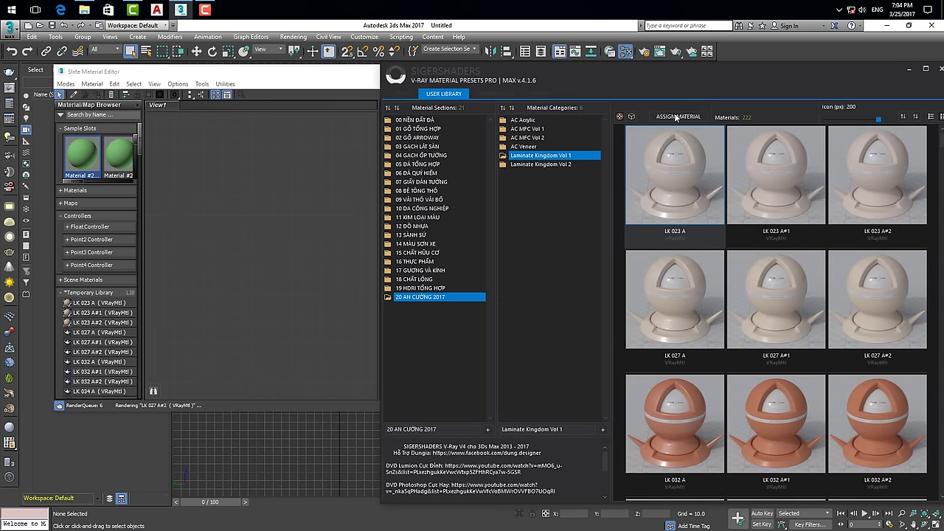
pyautogui.click(675, 117)
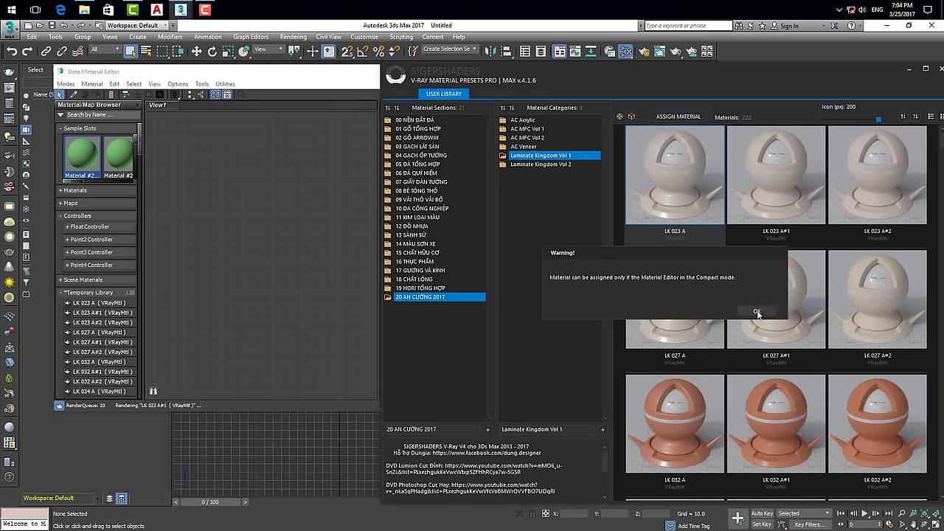
pyautogui.click(757, 309)
pyautogui.click(65, 85)
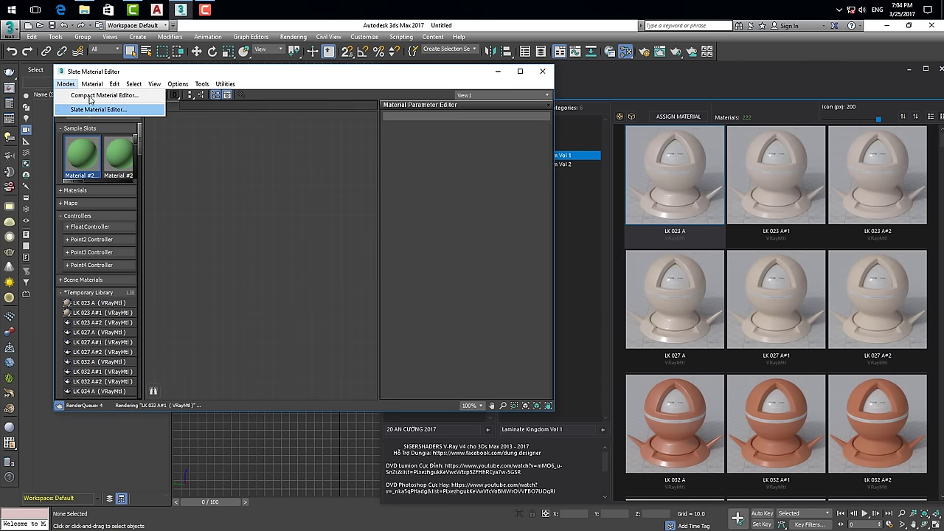
# - Switch to the Compact Material Editor and load LK 023 A into the first slot
pyautogui.click(95, 96)
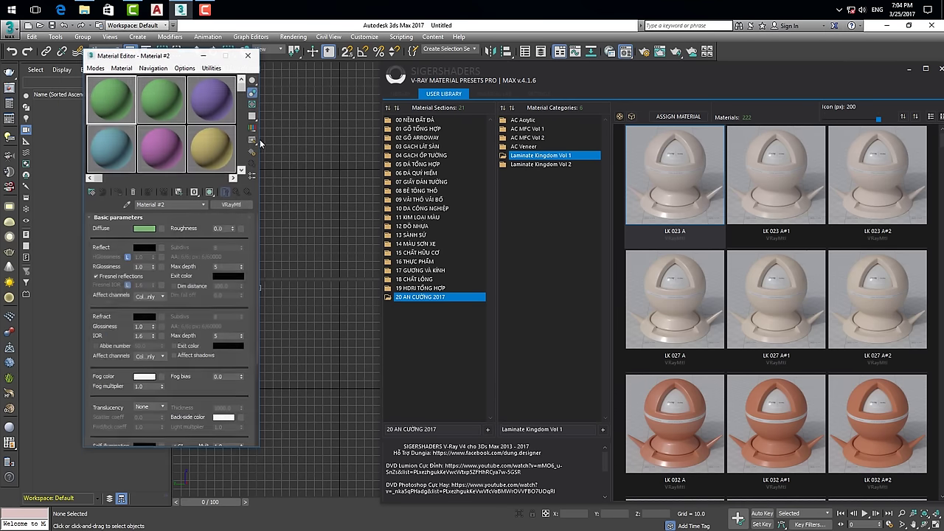
pyautogui.click(678, 179)
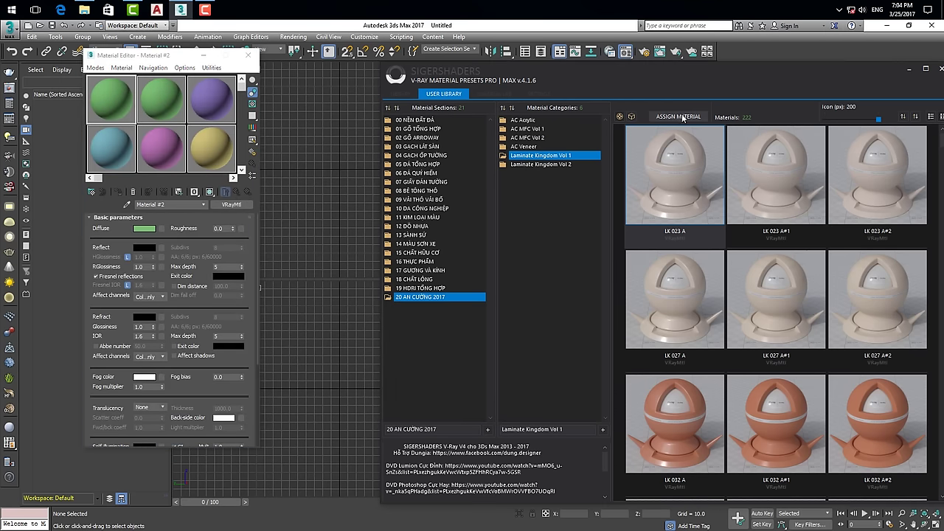
pyautogui.click(678, 116)
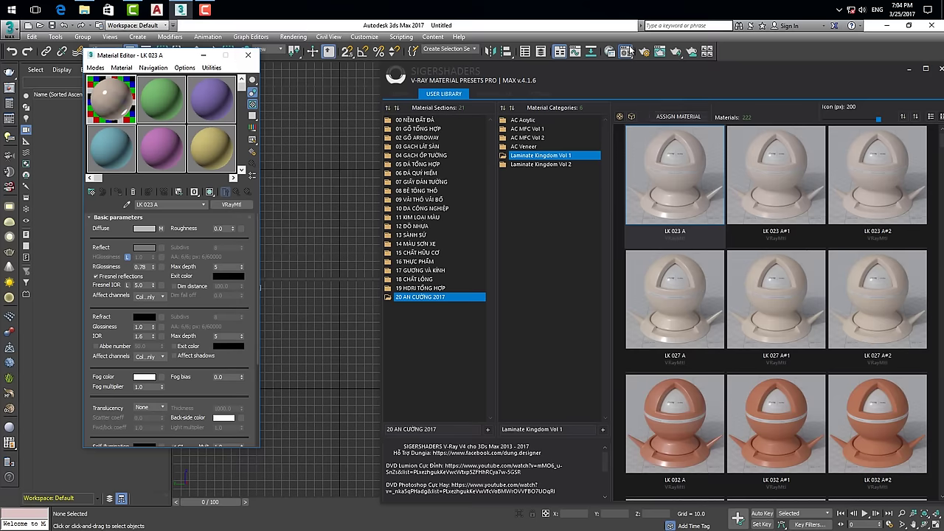
pyautogui.moveTo(667, 65); pyautogui.dragTo(564, 66)
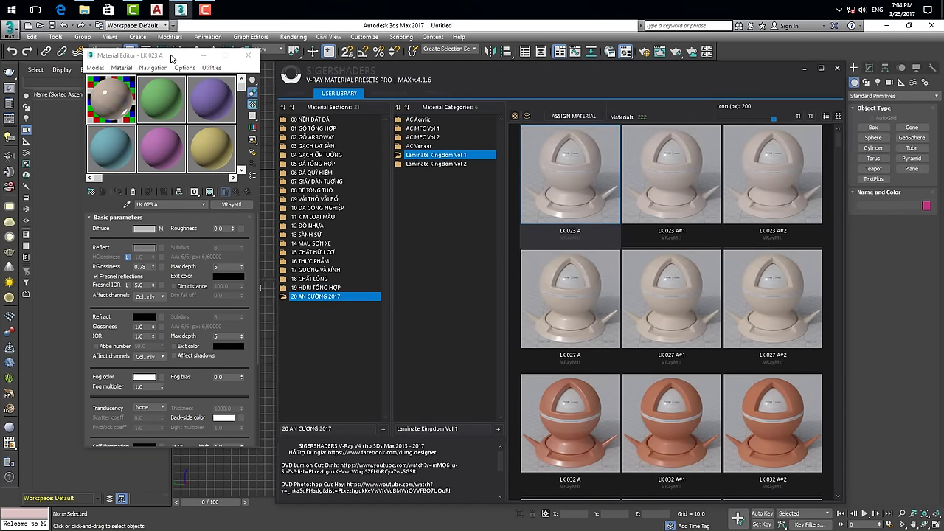
pyautogui.moveTo(173, 59); pyautogui.dragTo(179, 71)
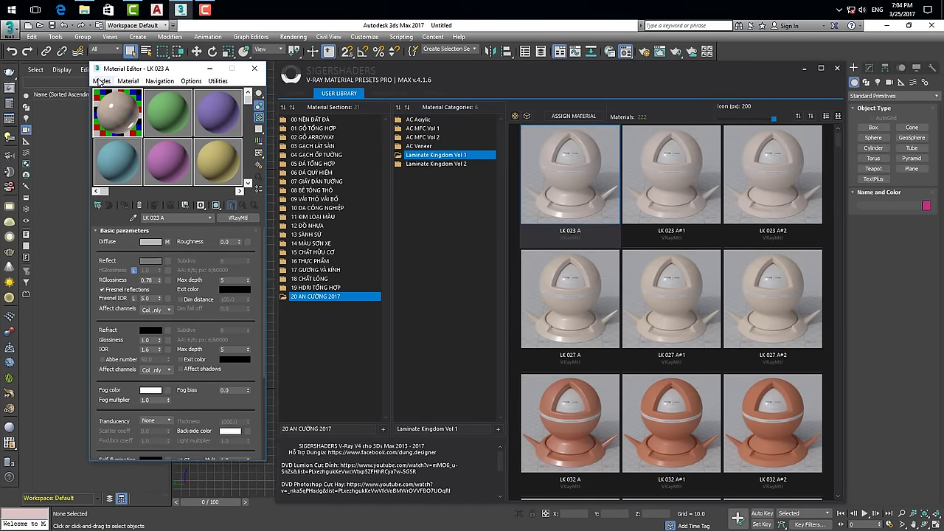
# - Magnify the first slot's preview and load LK 032 A into that slot instead
pyautogui.doubleClick(122, 111)
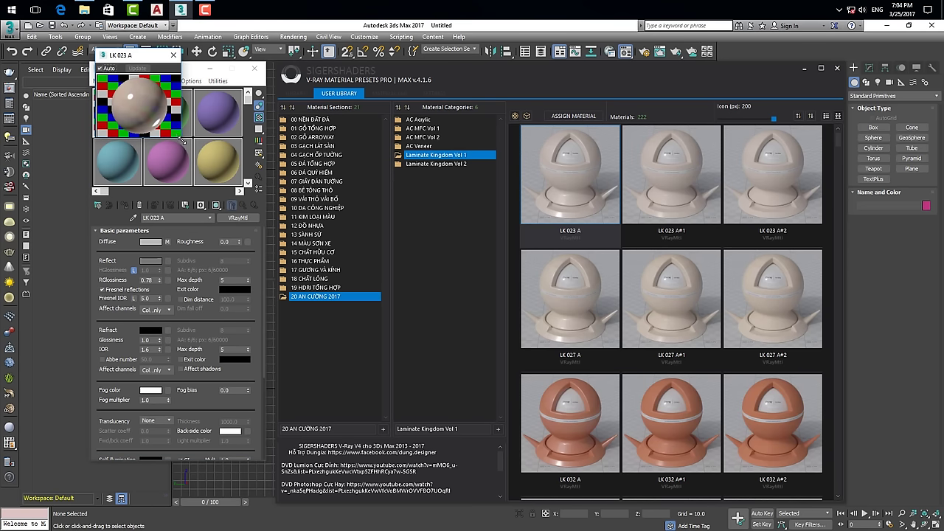
pyautogui.moveTo(181, 139); pyautogui.dragTo(429, 386)
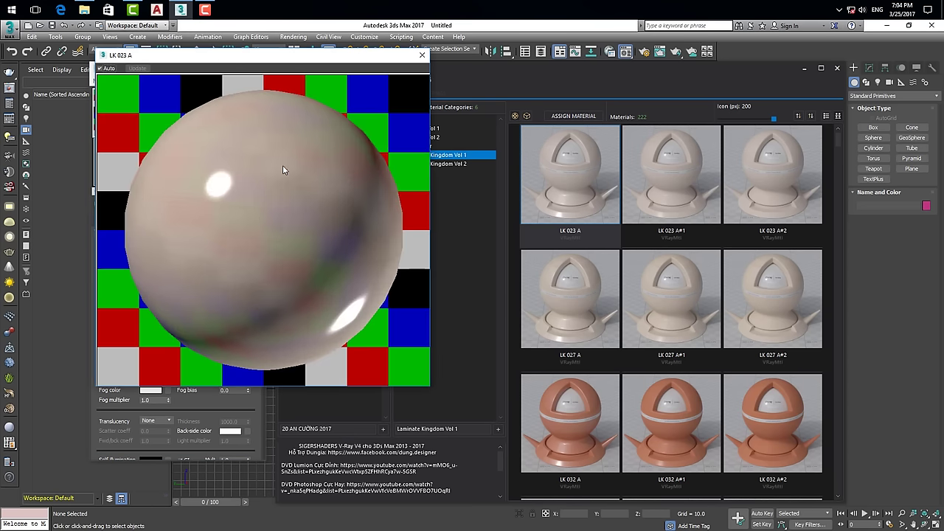
pyautogui.click(576, 425)
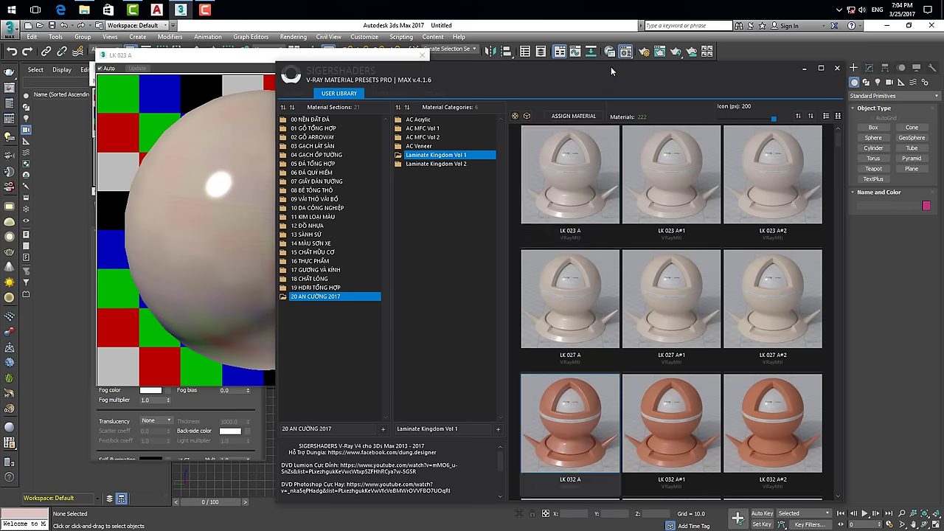
pyautogui.click(579, 118)
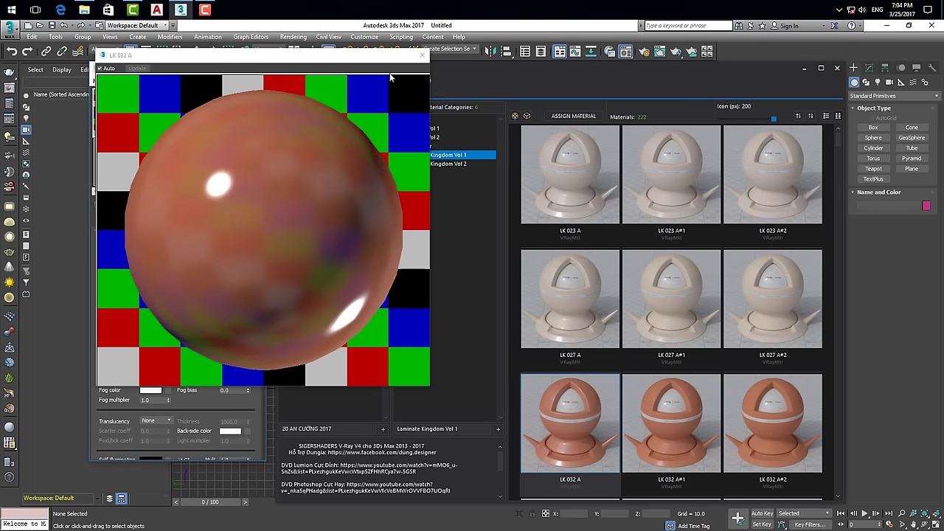
pyautogui.click(422, 56)
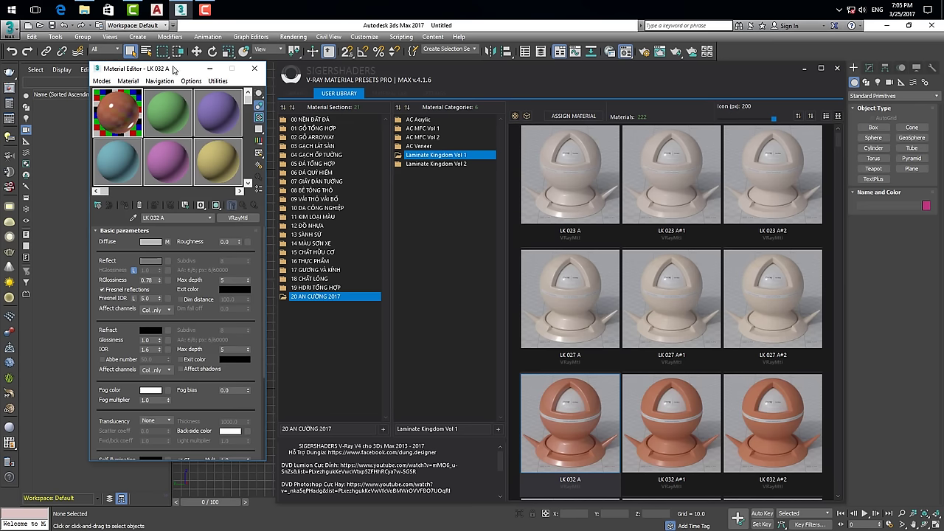
pyautogui.moveTo(252, 73); pyautogui.dragTo(200, 73)
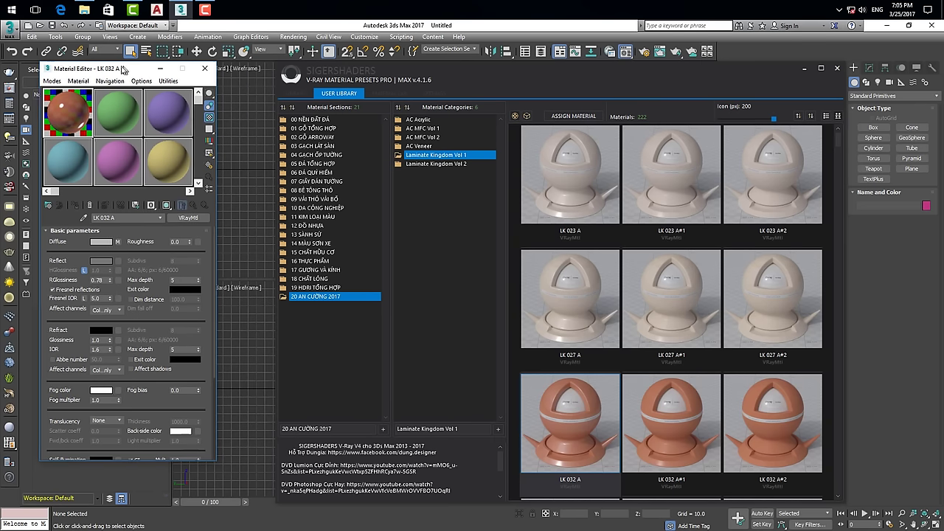
# - Close the Material Editor, read the Laminate Kingdom Vol 1 notes, and select LK 023 A
pyautogui.click(202, 69)
pyautogui.moveTo(599, 73); pyautogui.dragTo(504, 67)
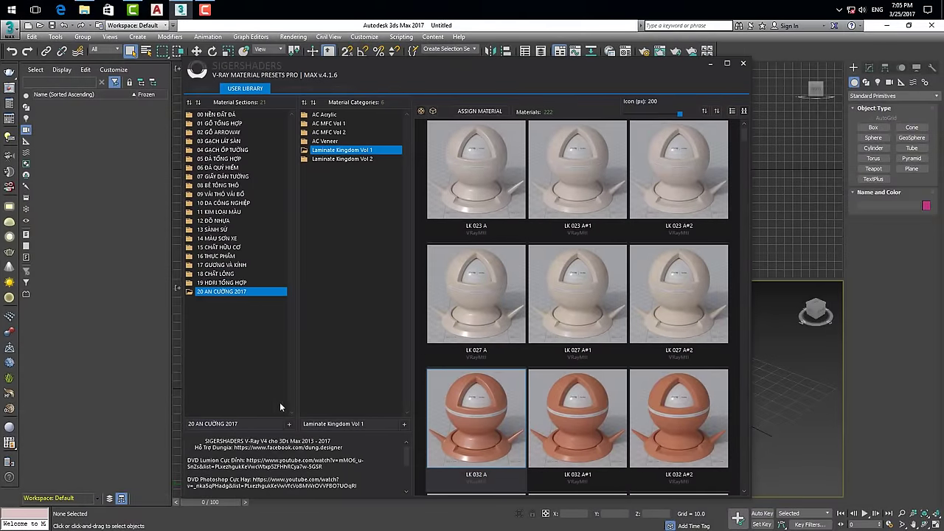
pyautogui.moveTo(405, 458); pyautogui.dragTo(406, 484)
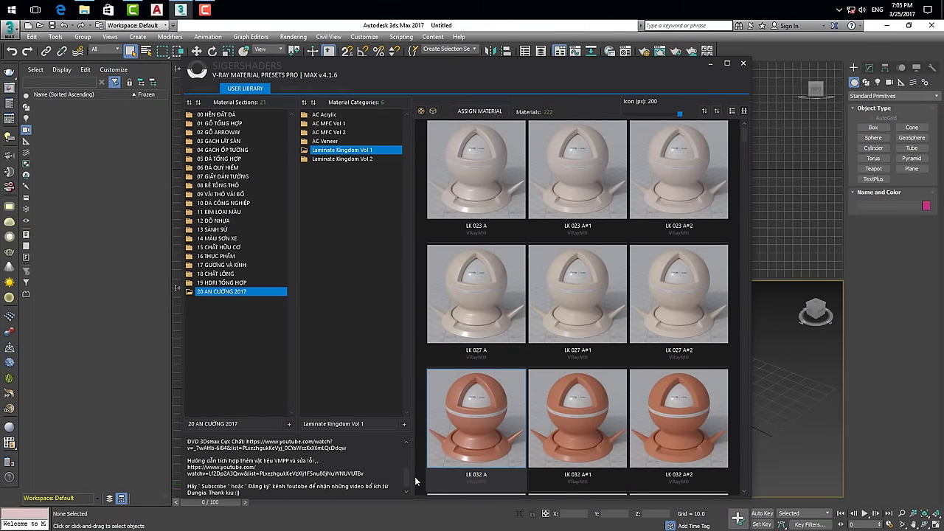
pyautogui.moveTo(407, 476); pyautogui.dragTo(405, 449)
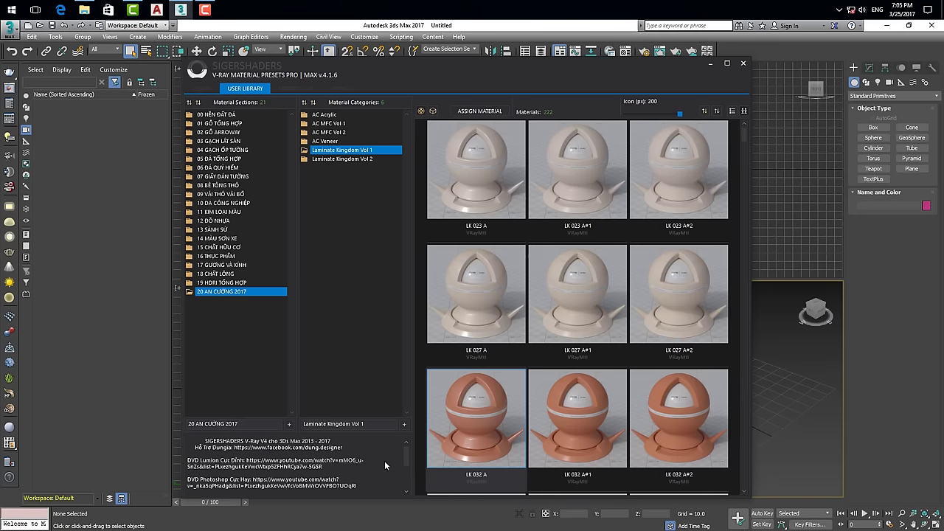
pyautogui.scroll(-5, 406, 465)
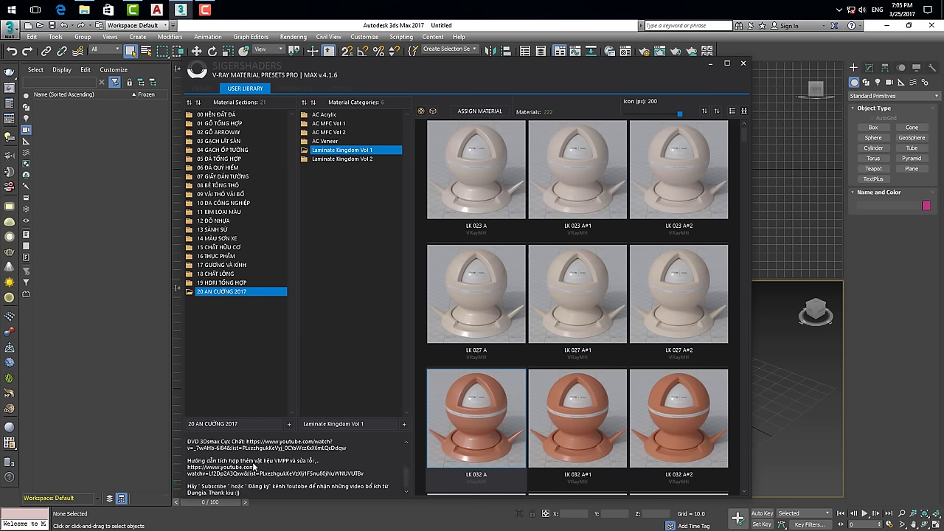
pyautogui.click(472, 156)
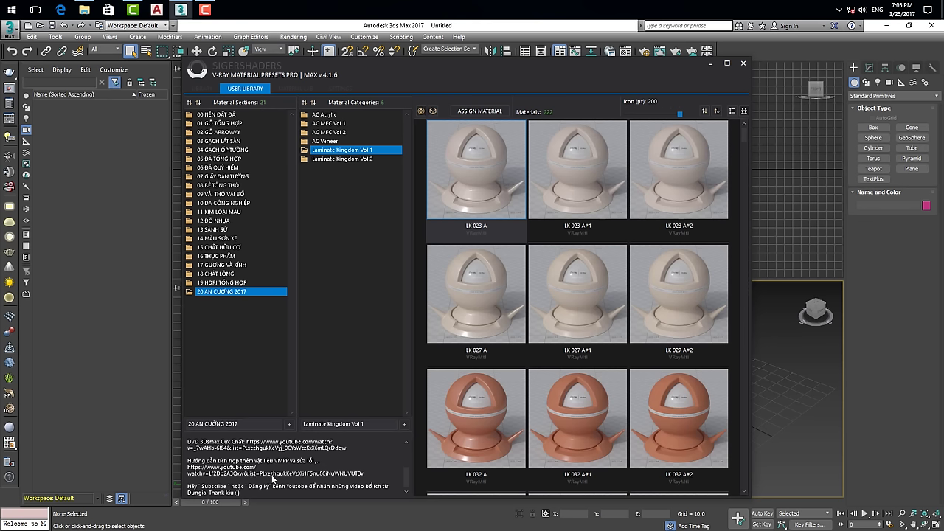
# - Copy the Lumion URL from the Laminate Kingdom Vol 1 notes, then cancel without saving
pyautogui.rightClick(334, 152)
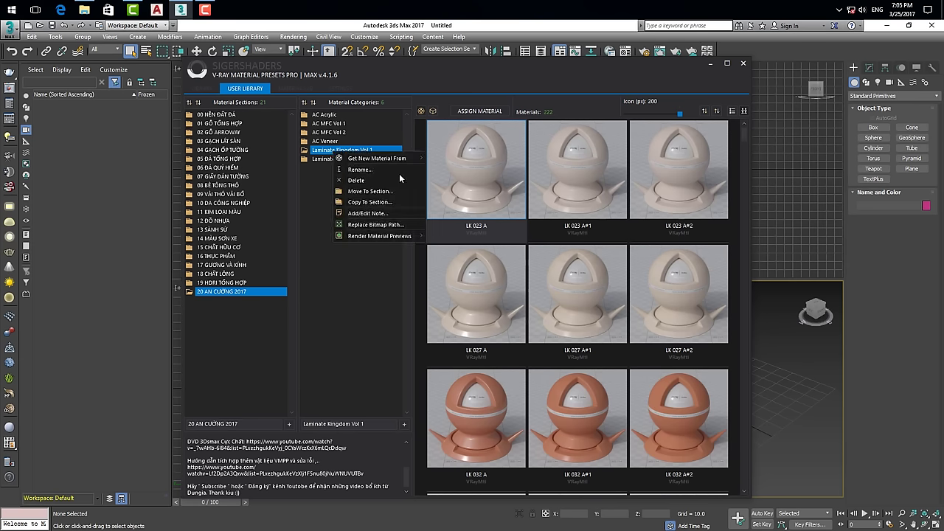
pyautogui.click(377, 214)
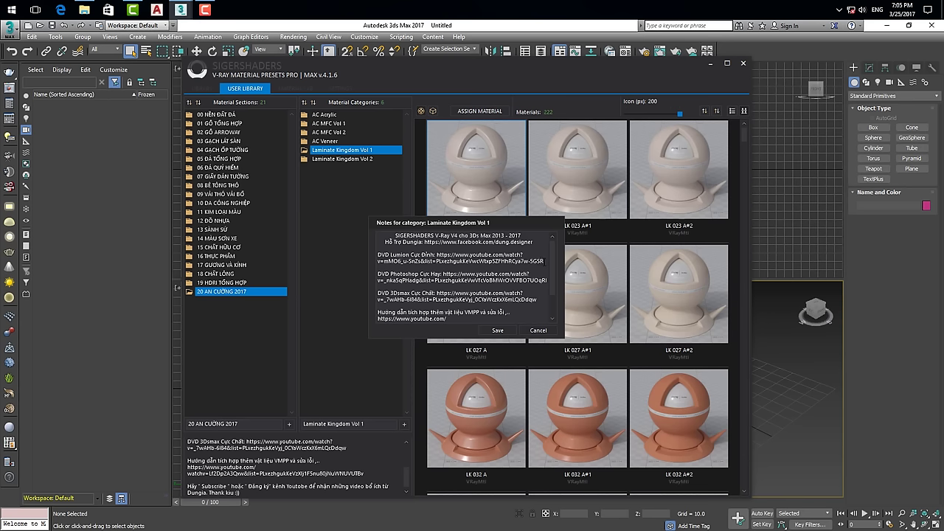
pyautogui.moveTo(544, 262); pyautogui.dragTo(437, 255)
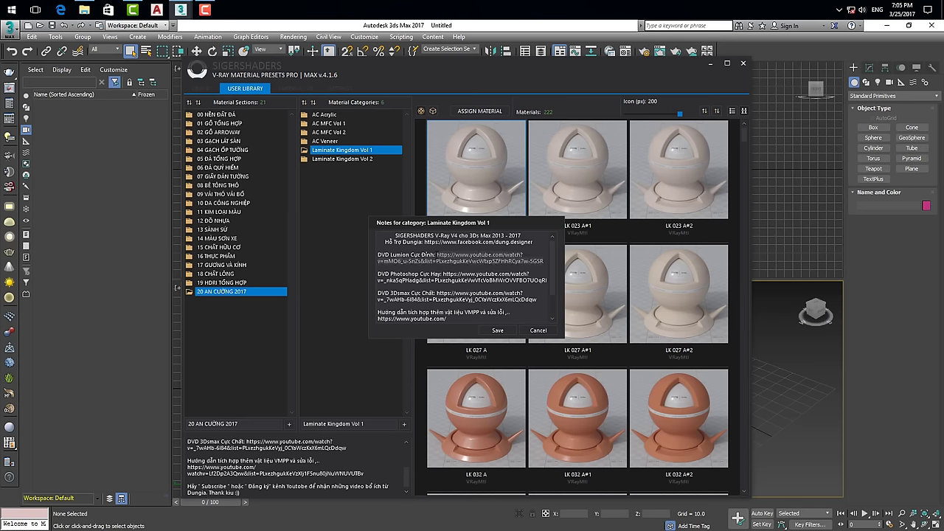
pyautogui.rightClick(437, 256)
pyautogui.click(455, 272)
pyautogui.moveTo(460, 223); pyautogui.dragTo(465, 207)
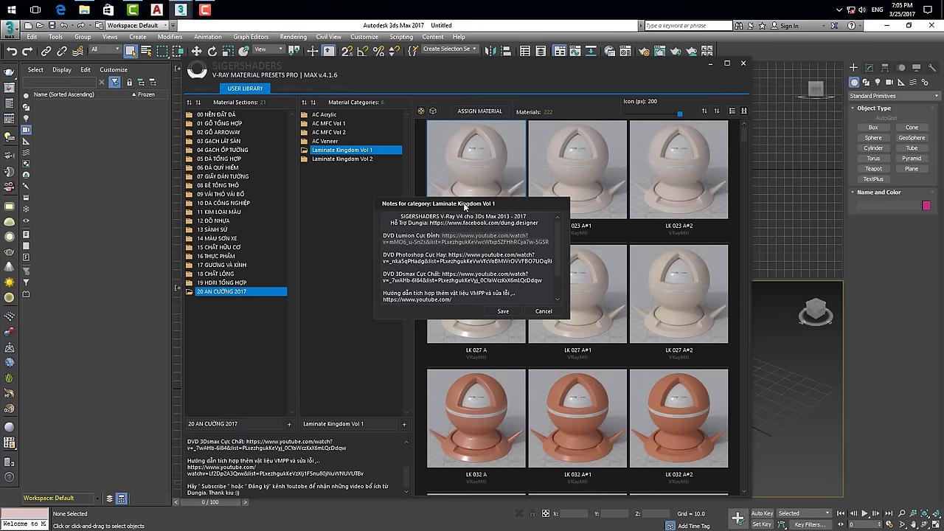
pyautogui.click(542, 312)
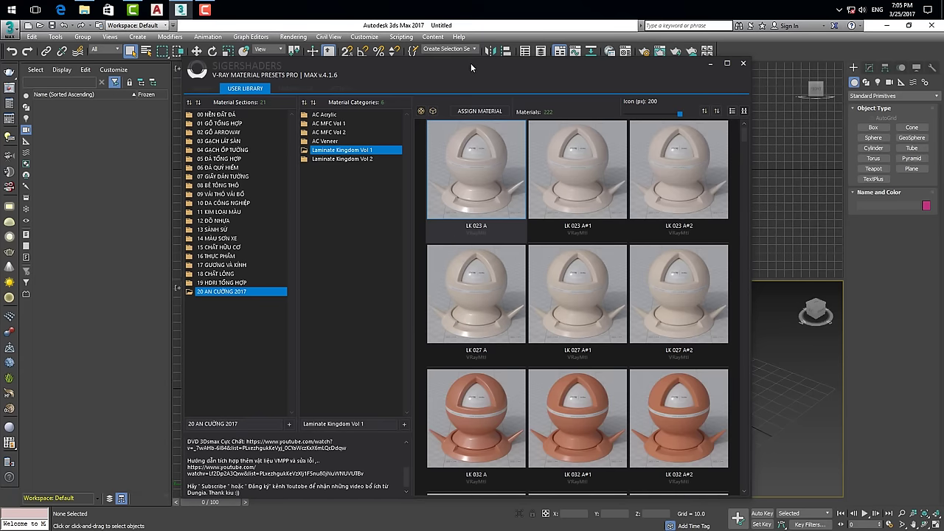
pyautogui.moveTo(471, 63); pyautogui.dragTo(455, 61)
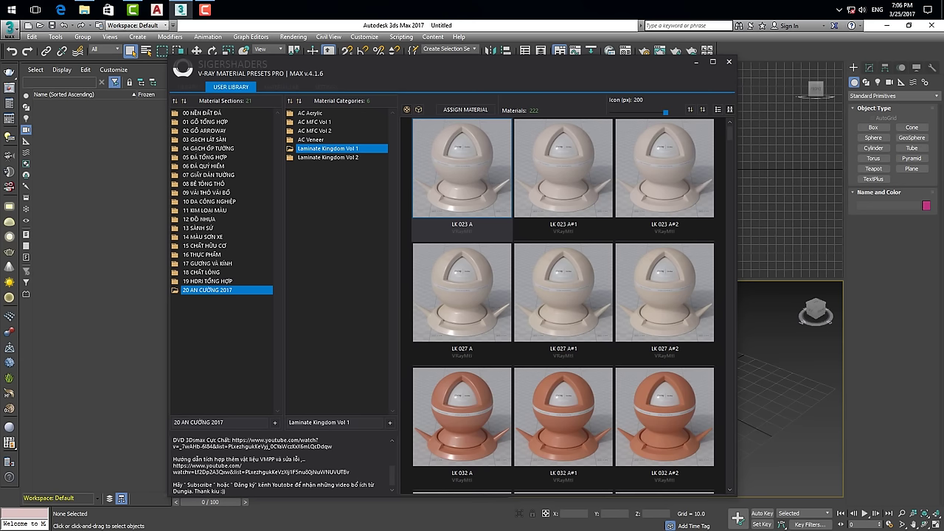